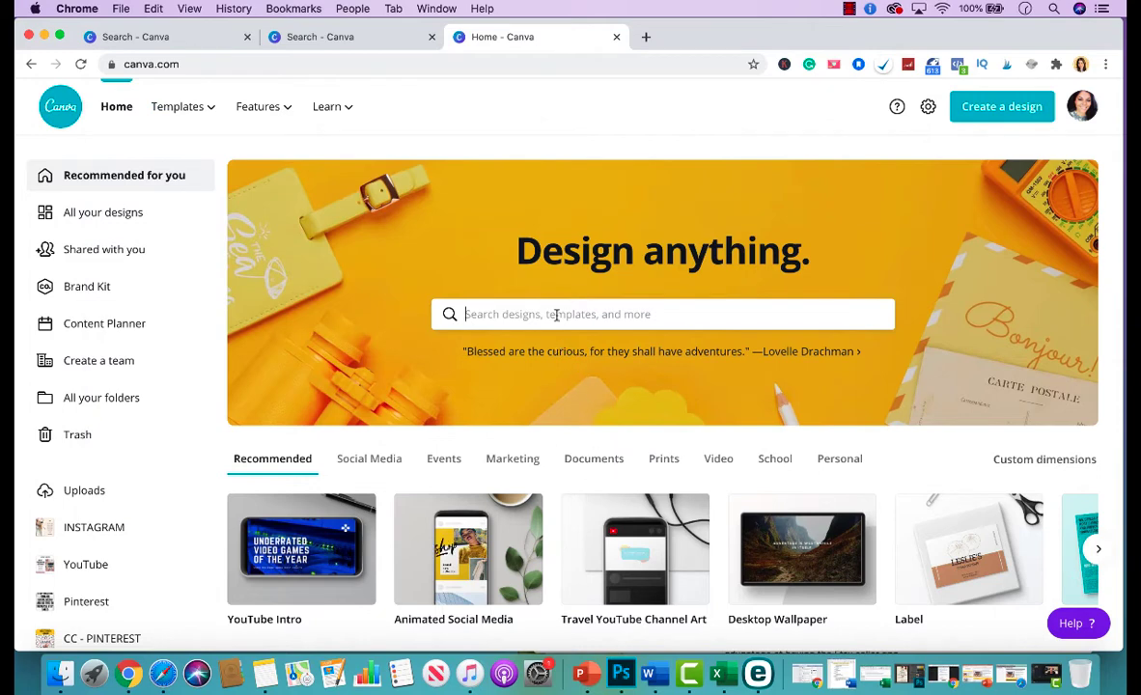
Search Canva's home page for 'youtube intro' and choose the YouTube Intro suggestion.
left_click(556, 315)
type("youtube intro")
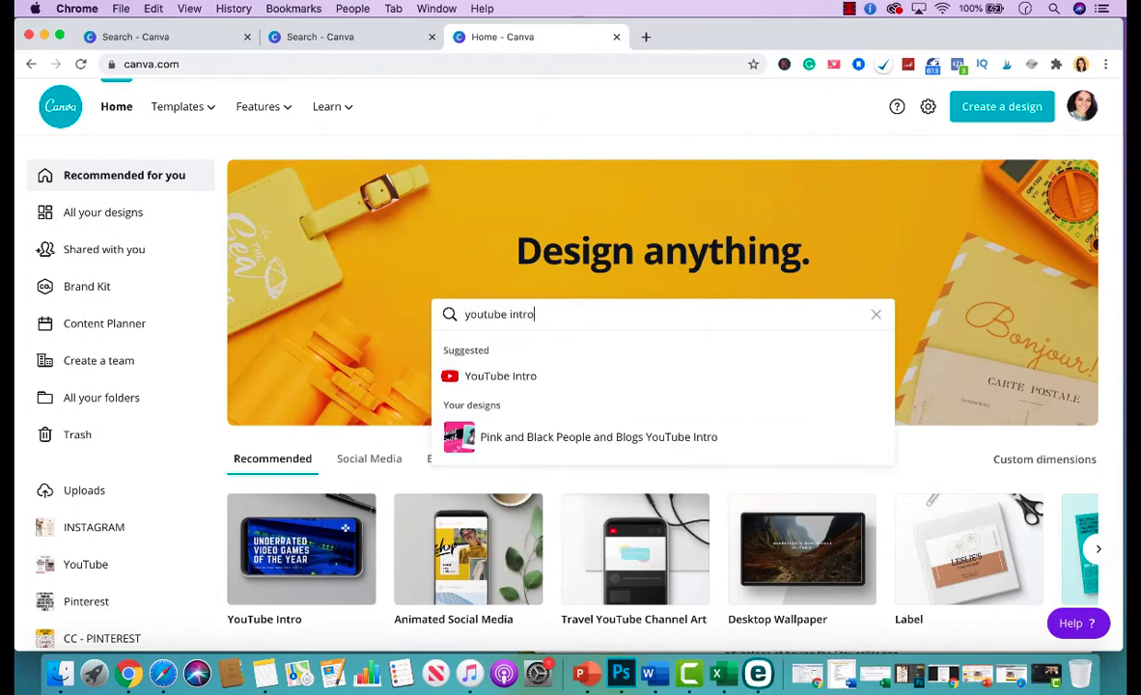
left_click(550, 376)
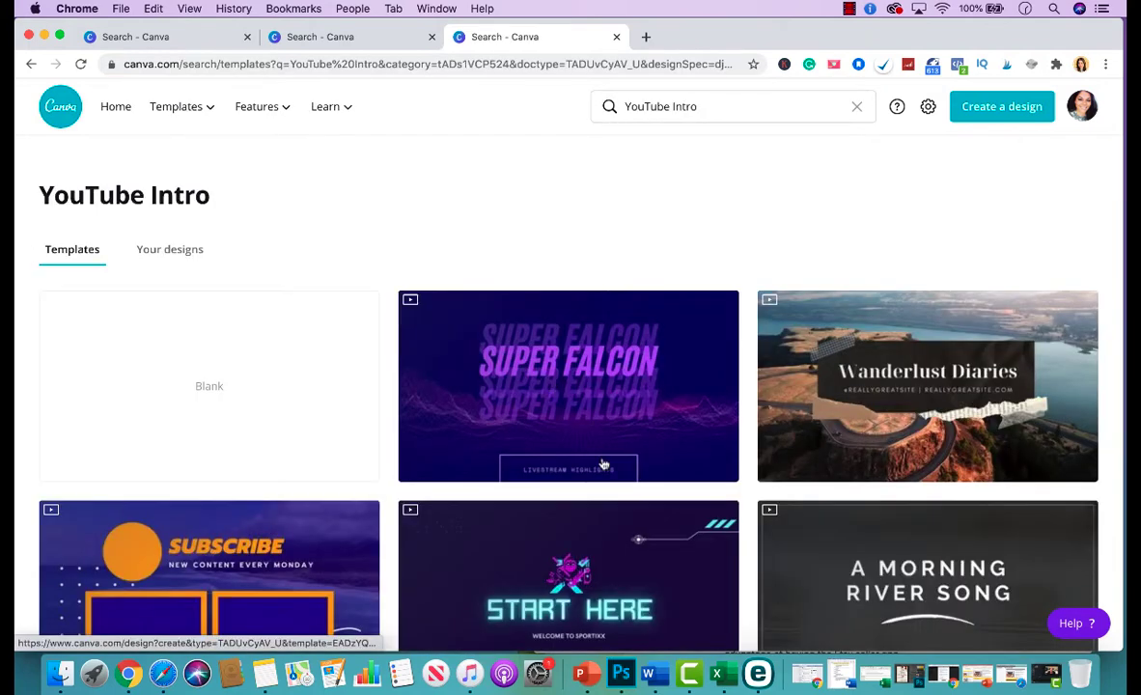
Browse the YouTube Intro template results, such as Super Falcon and Wanderlust Diaries.
scroll(604, 467, "down", 1)
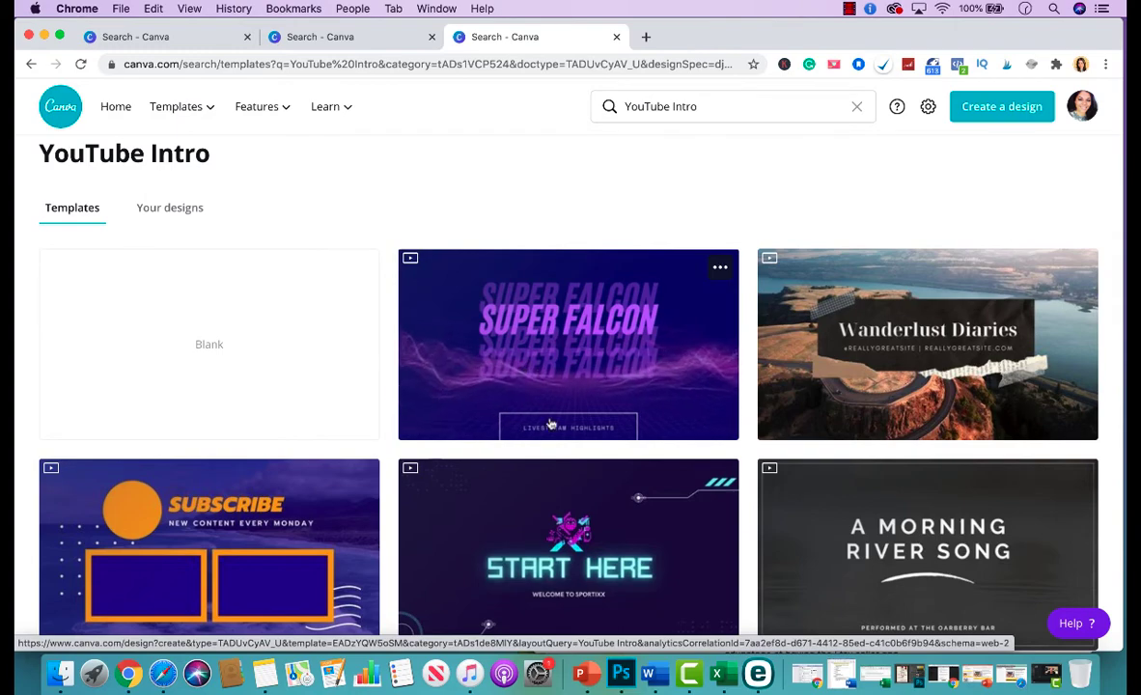
scroll(549, 425, "down", 5)
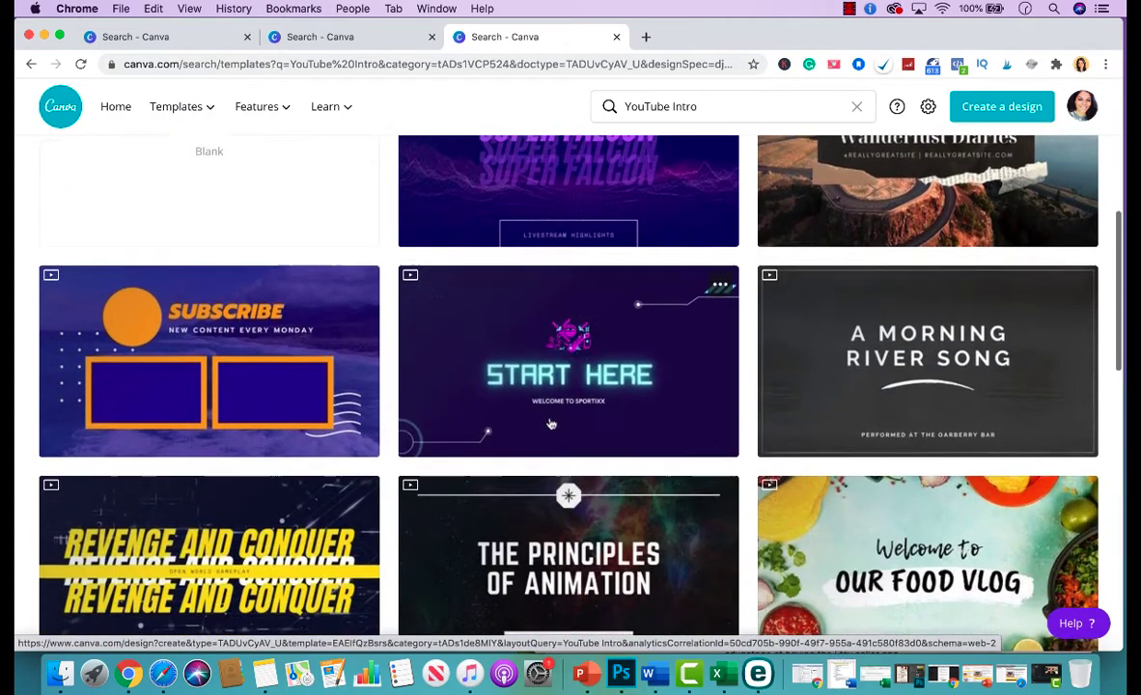
scroll(550, 424, "down", 10)
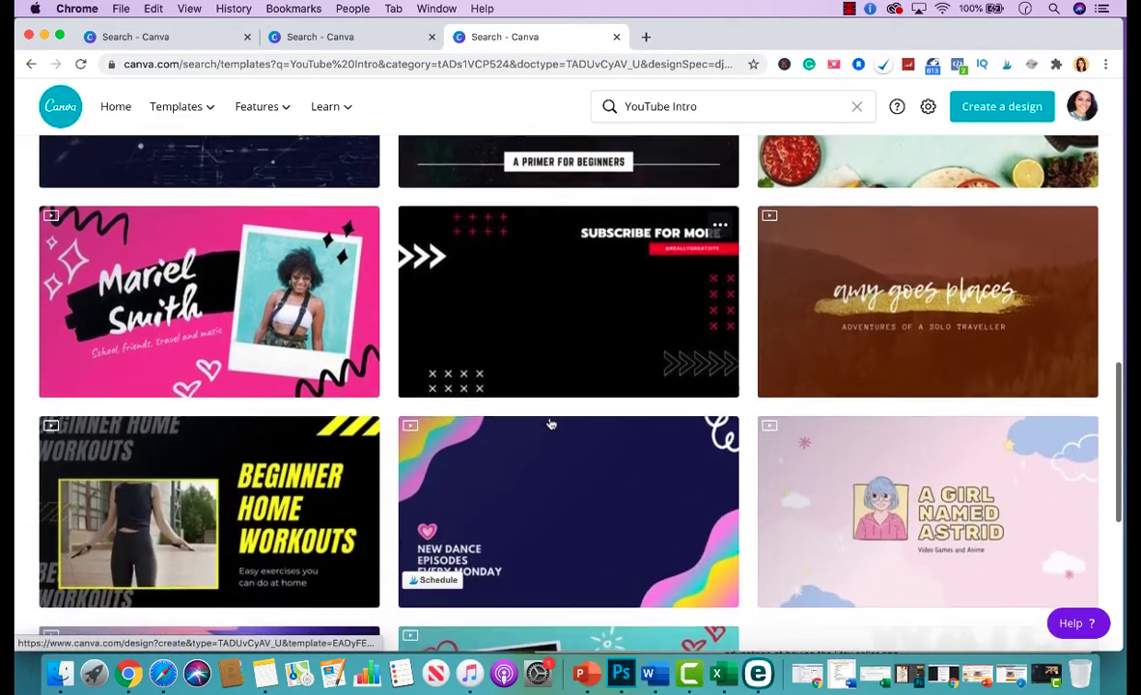
scroll(550, 424, "down", 8)
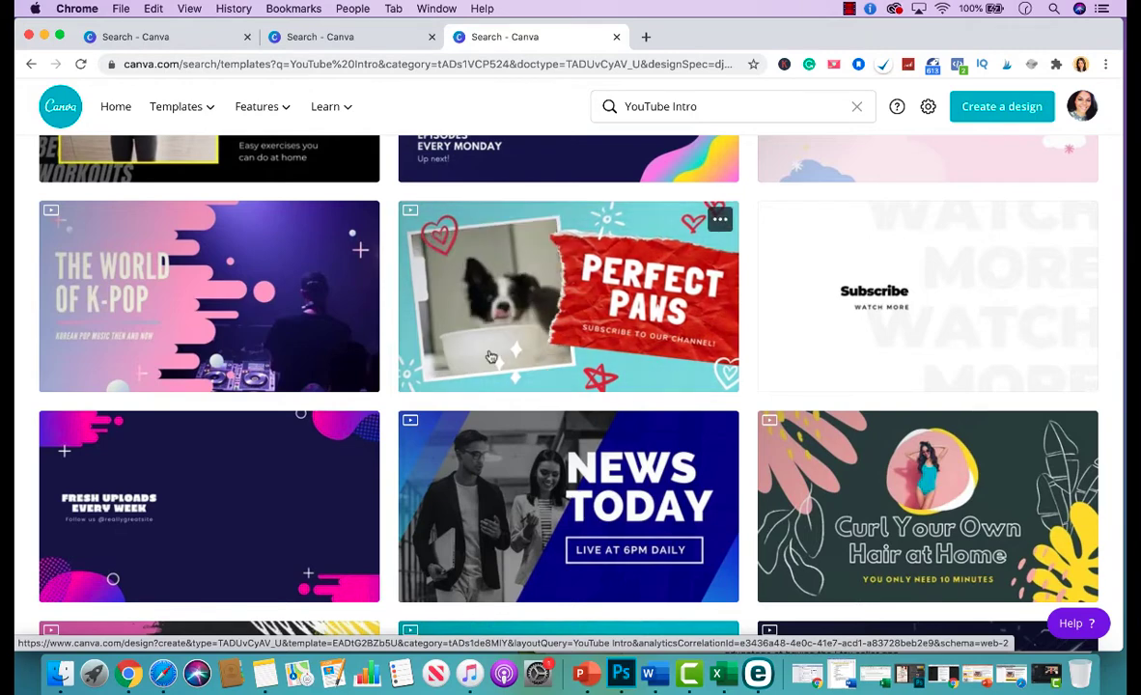
scroll(636, 388, "down", 8)
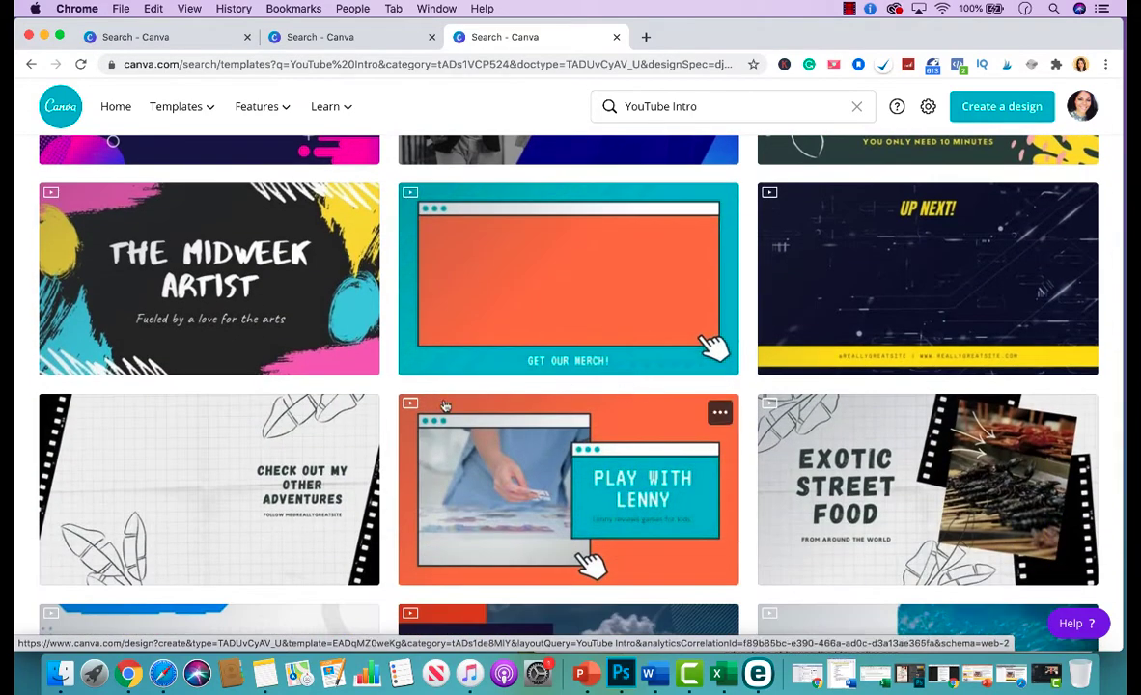
scroll(530, 370, "down", 6)
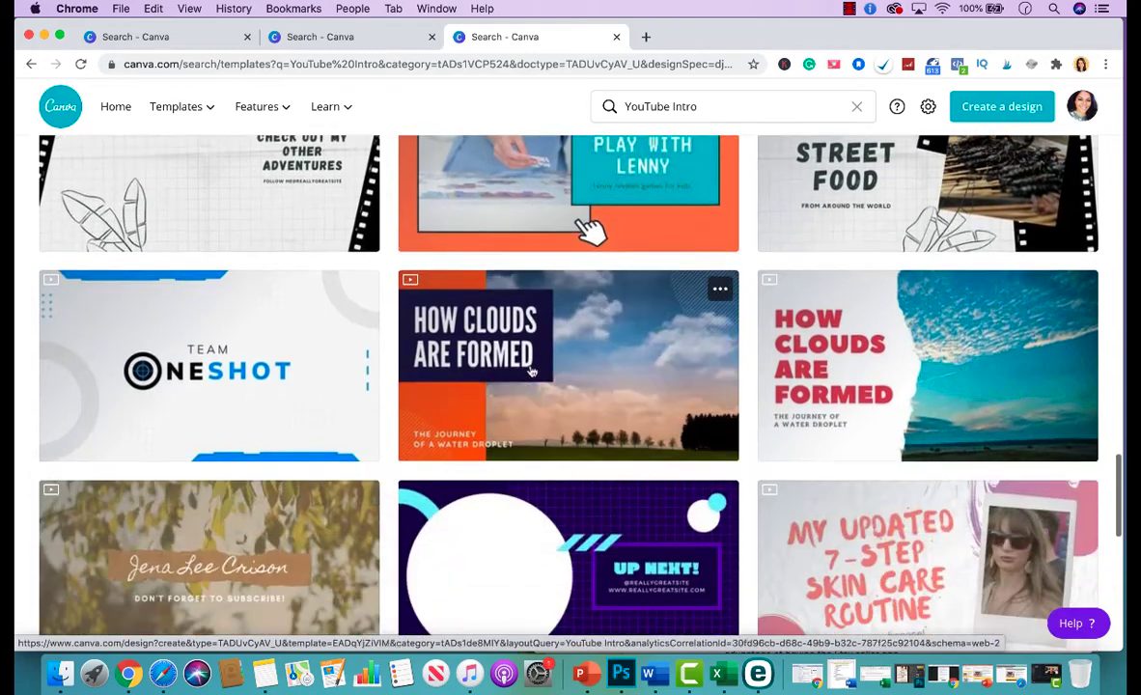
scroll(530, 371, "down", 12)
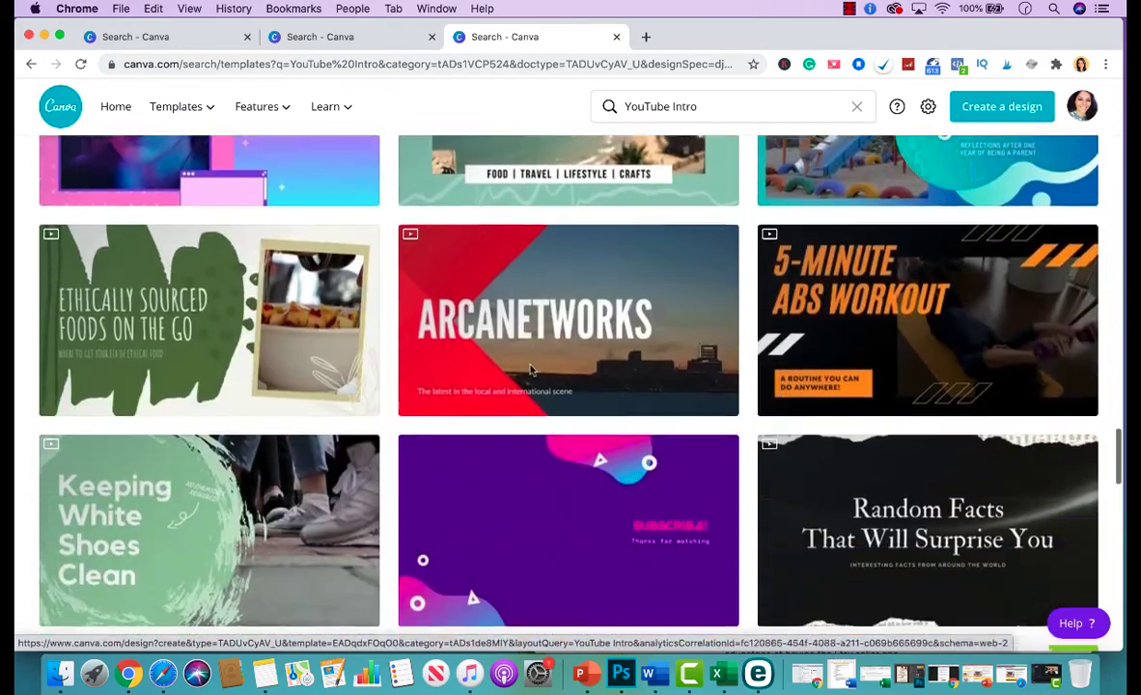
scroll(530, 369, "down", 9)
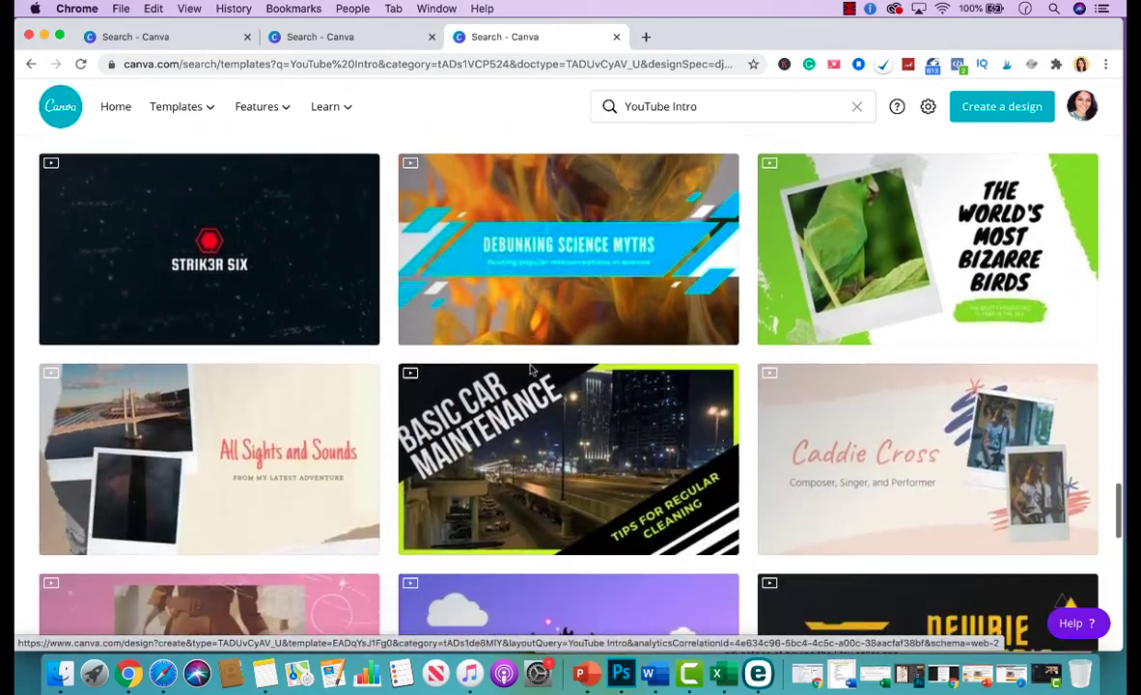
scroll(530, 370, "down", 4)
scroll(530, 386, "down", 9)
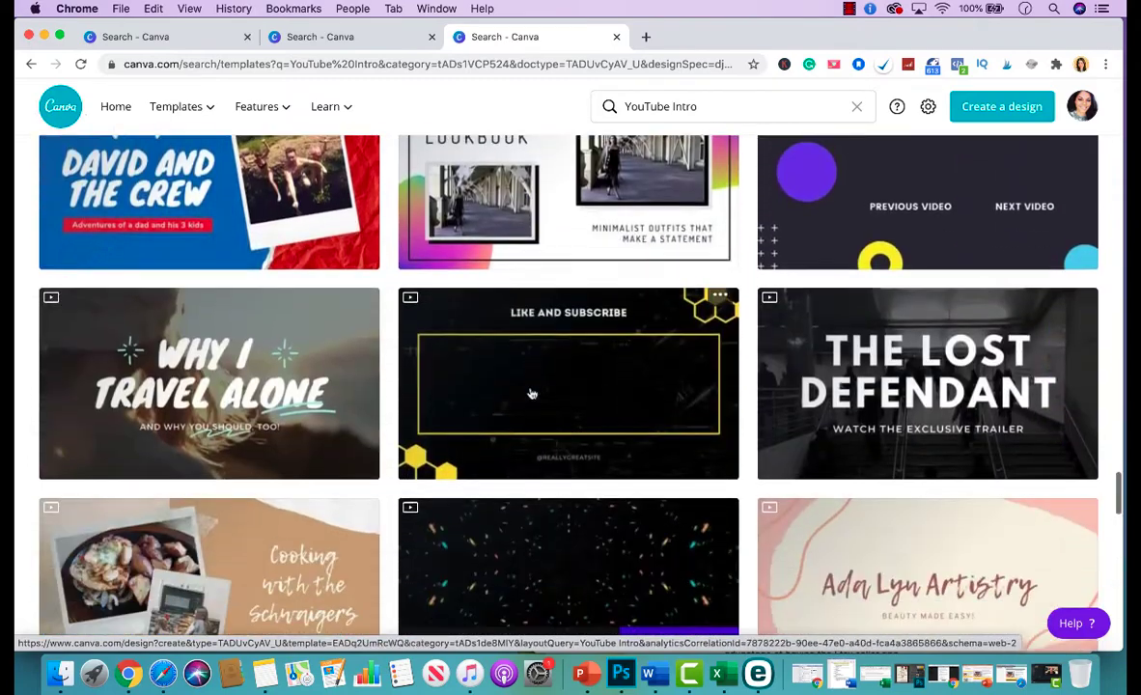
scroll(530, 393, "down", 20)
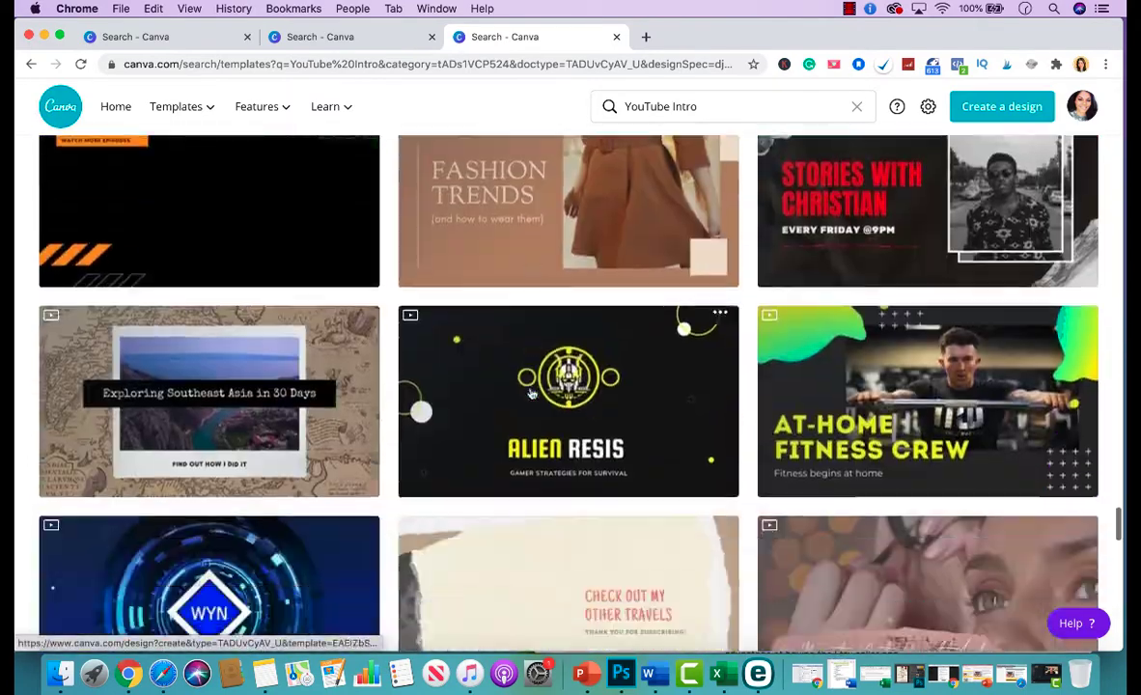
scroll(530, 393, "down", 15)
scroll(532, 394, "down", 20)
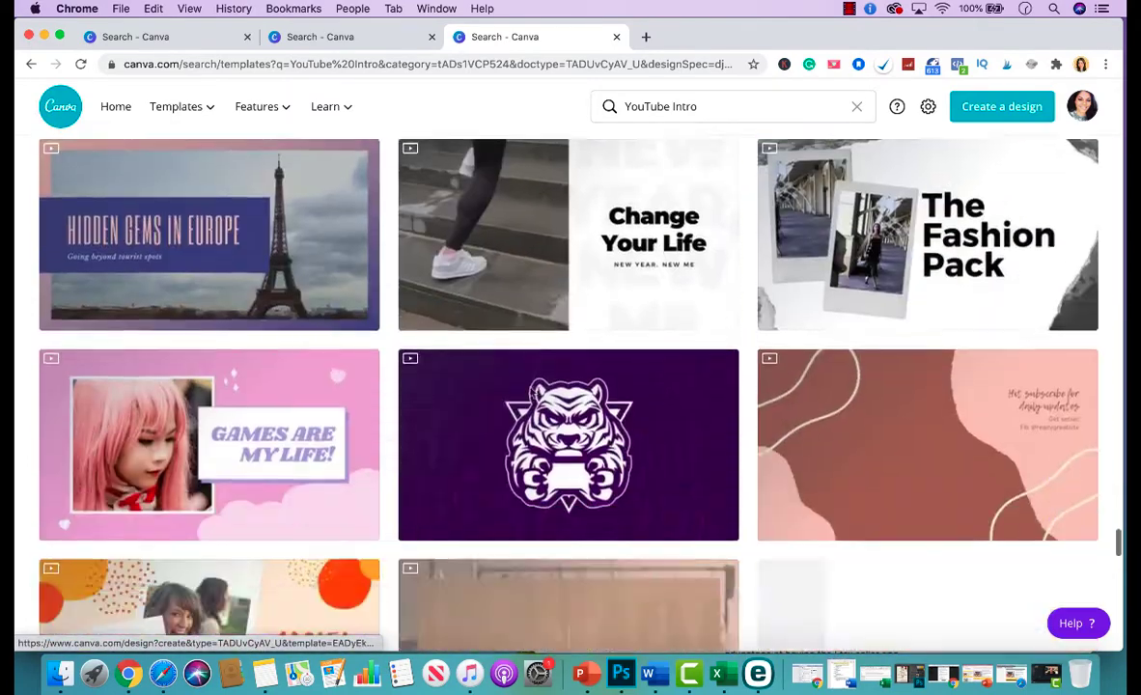
scroll(530, 393, "up", 20)
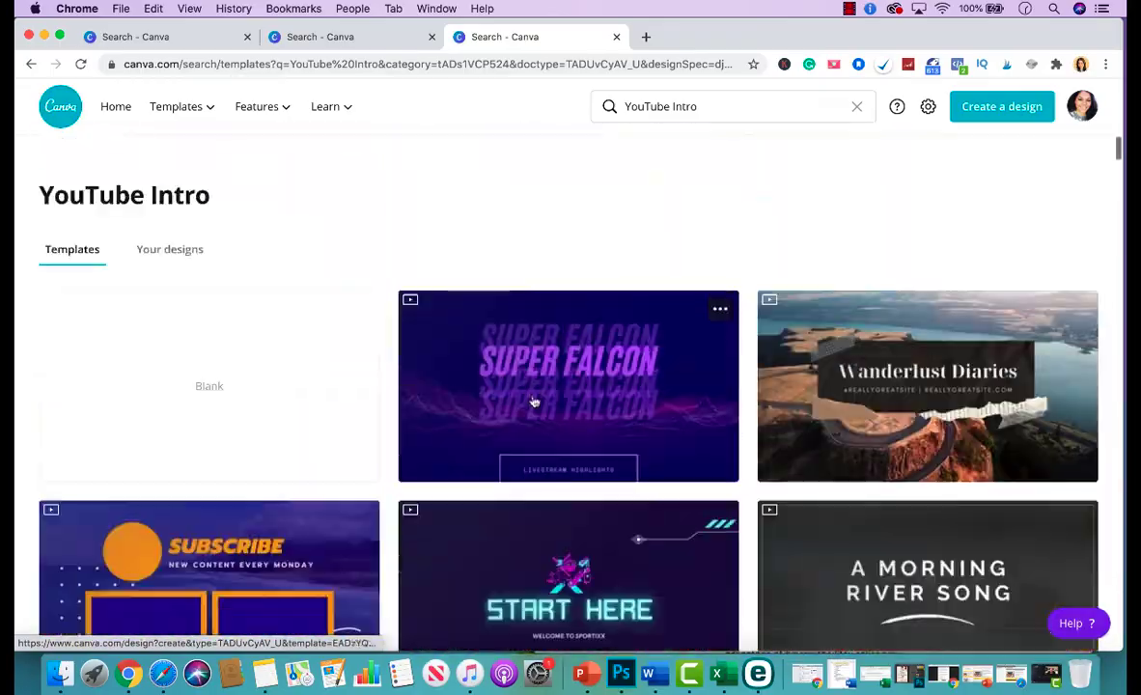
Start a blank YouTube Intro design and browse its template panel.
left_click(193, 343)
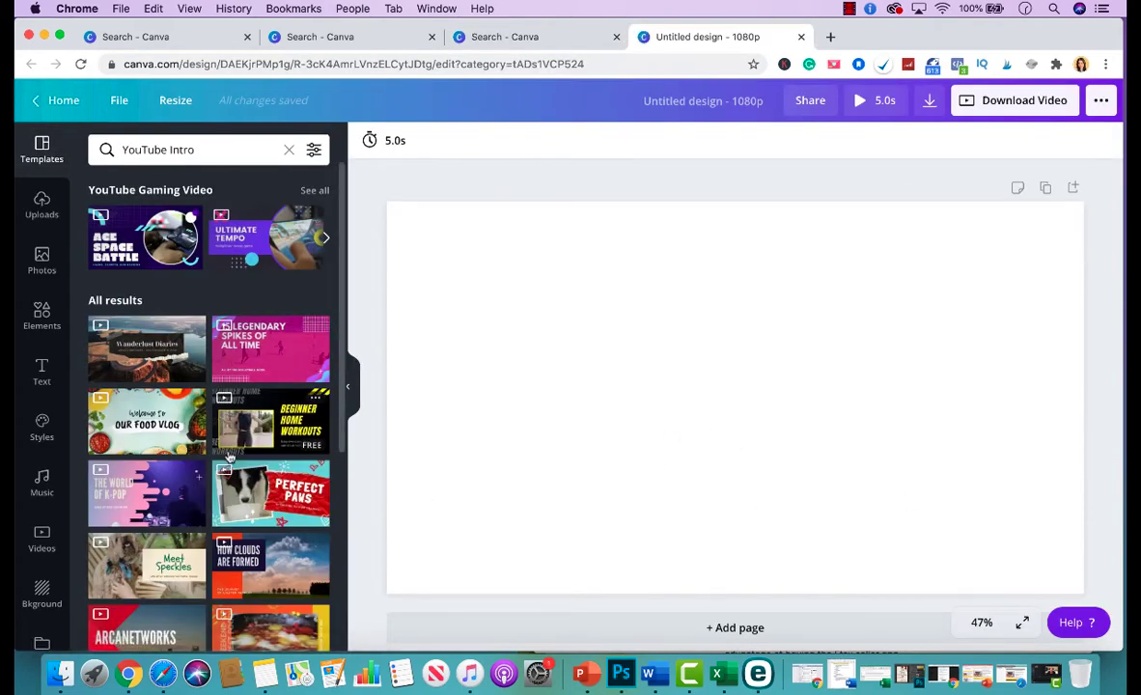
scroll(229, 456, "down", 10)
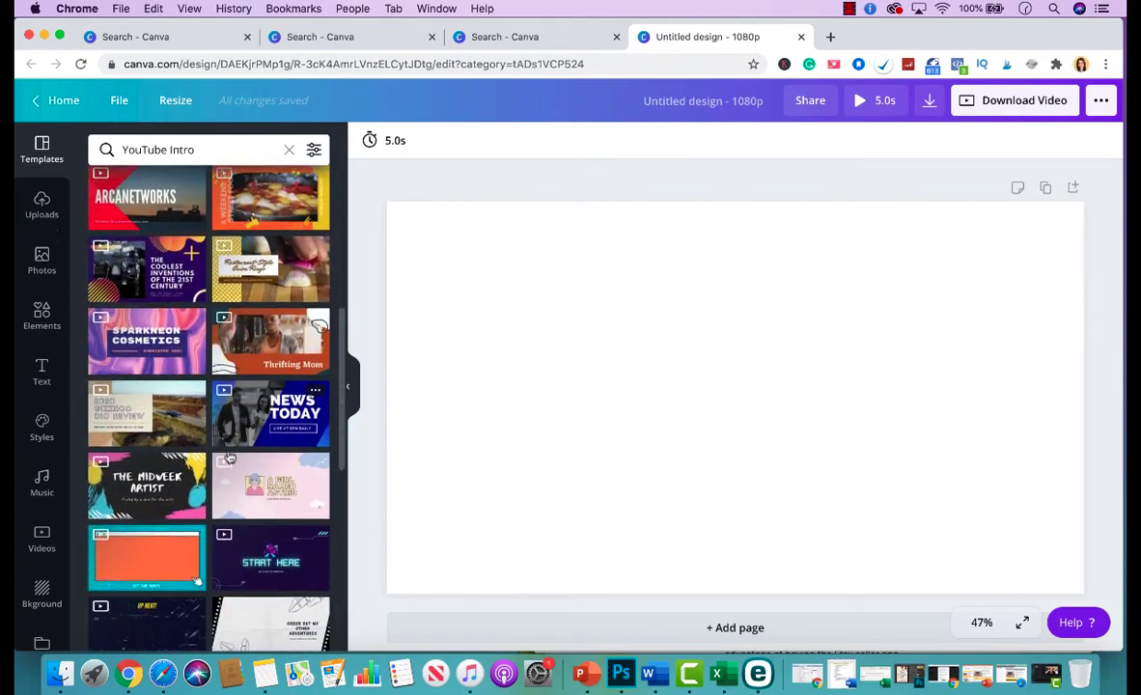
scroll(228, 456, "down", 10)
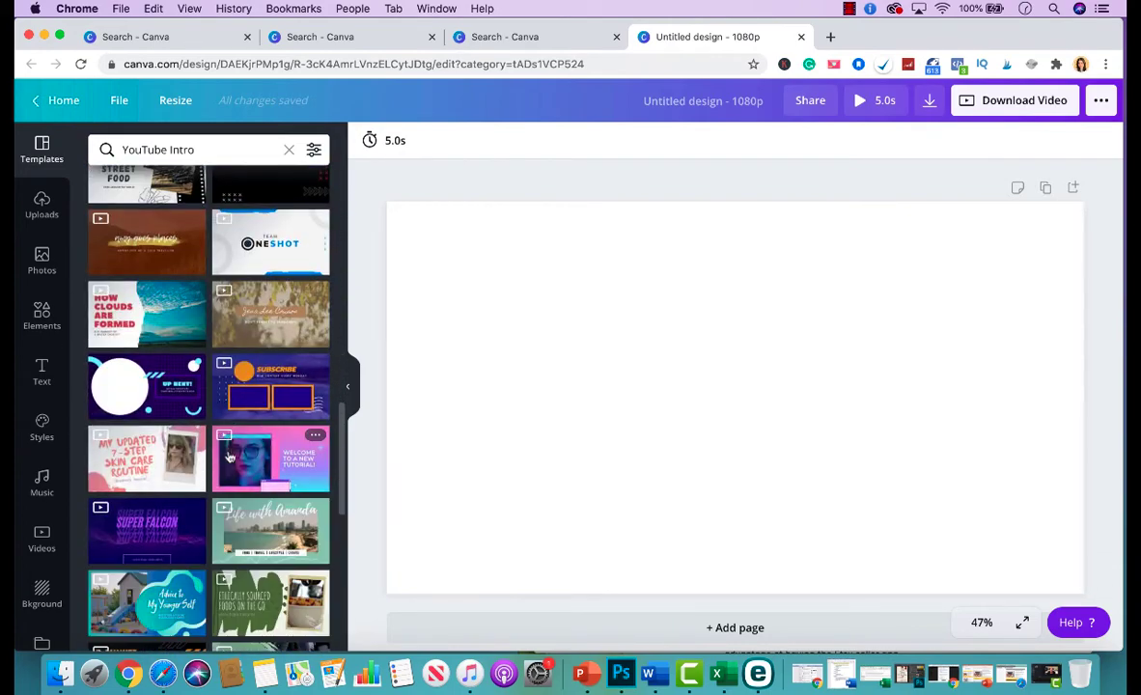
scroll(229, 457, "down", 10)
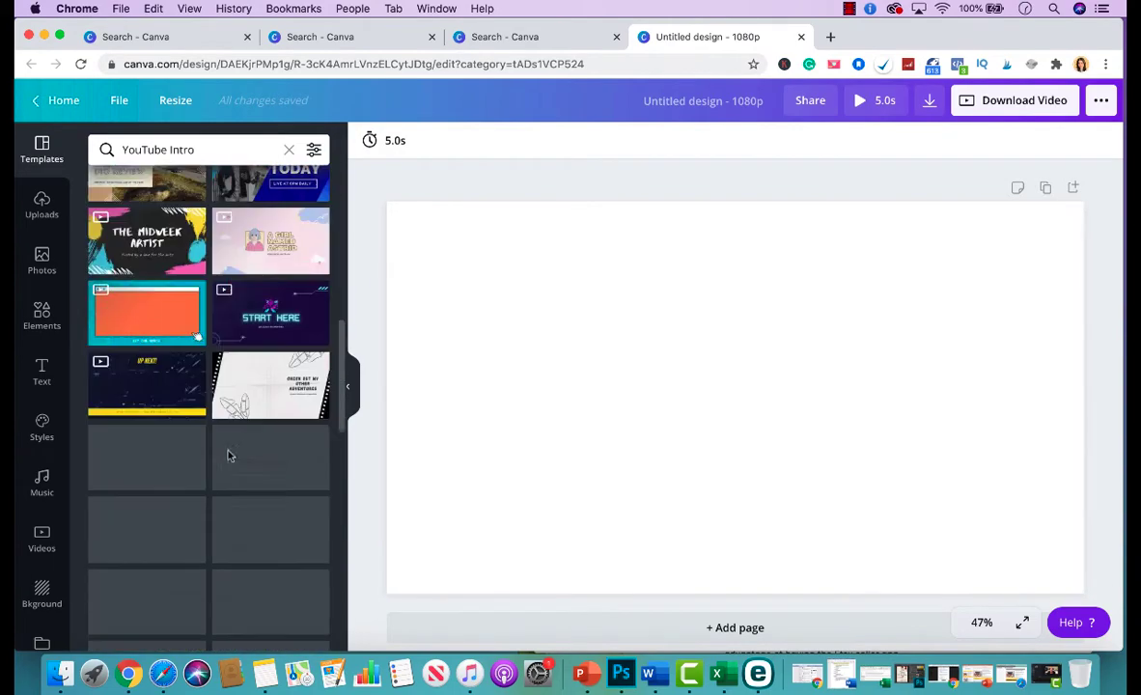
scroll(229, 455, "down", 10)
scroll(228, 456, "up", 20)
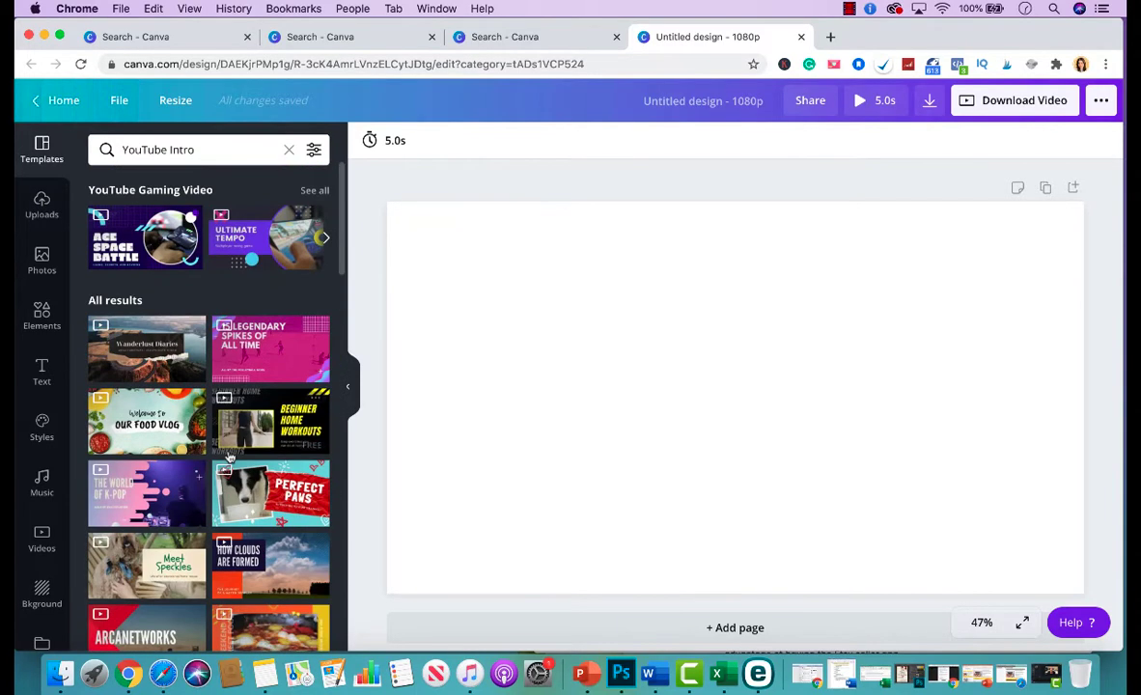
Search templates for 'real estate' and open the White and Black Bold For Sale listing template.
double_click(215, 150)
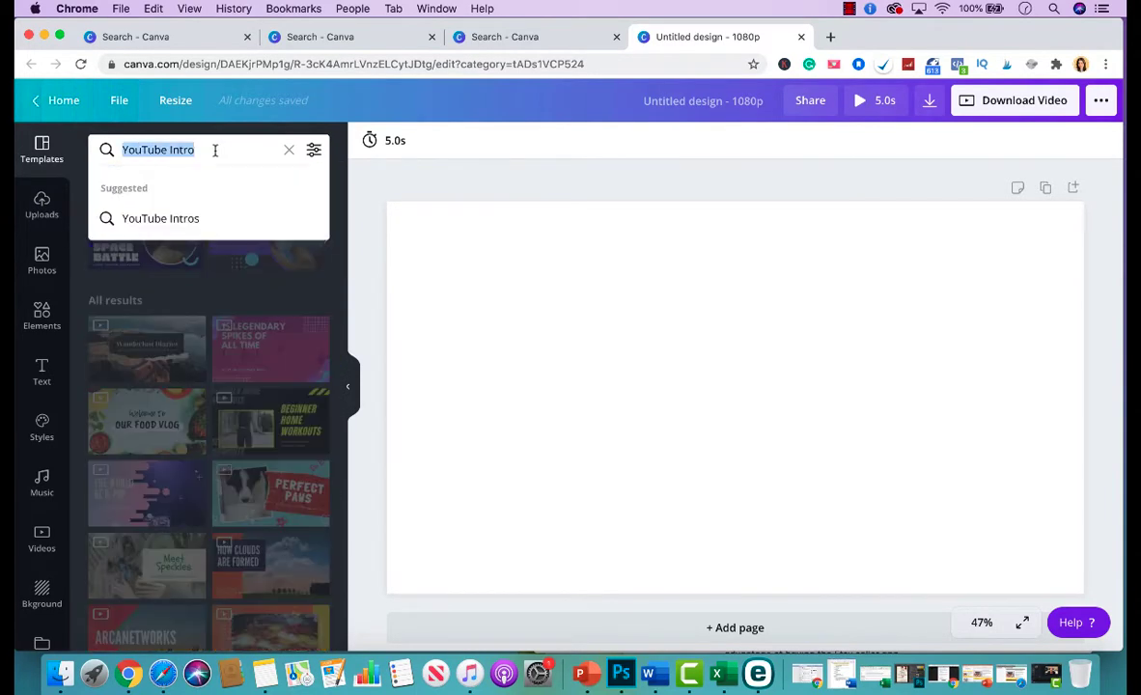
type("real e")
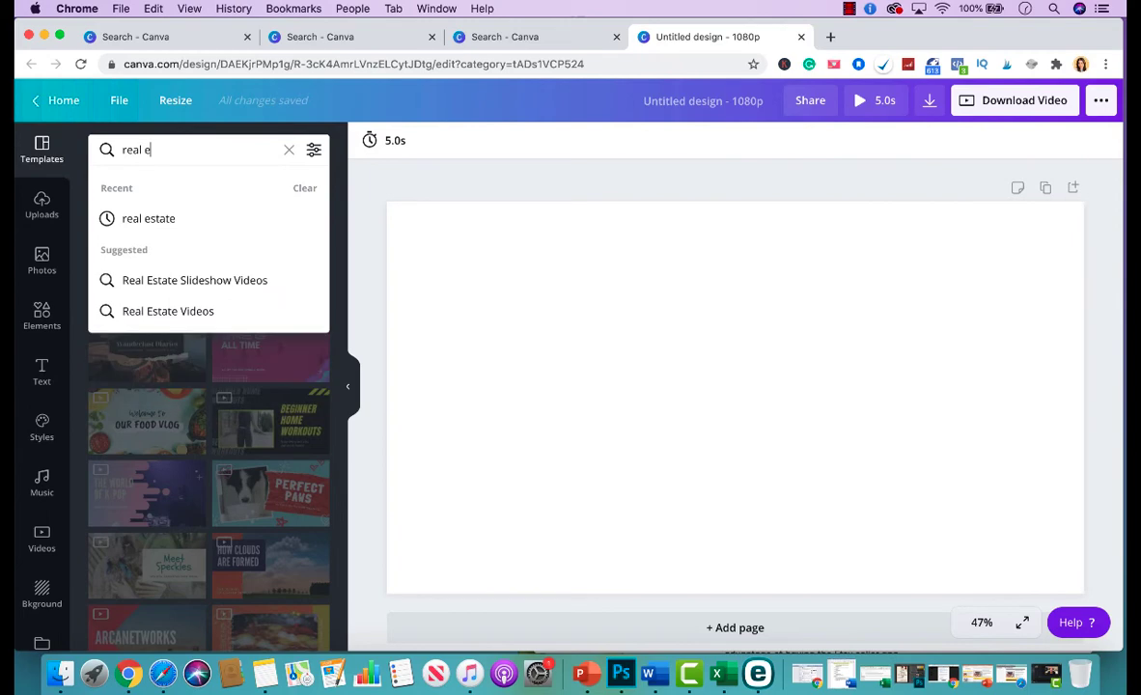
type("state")
key("Return")
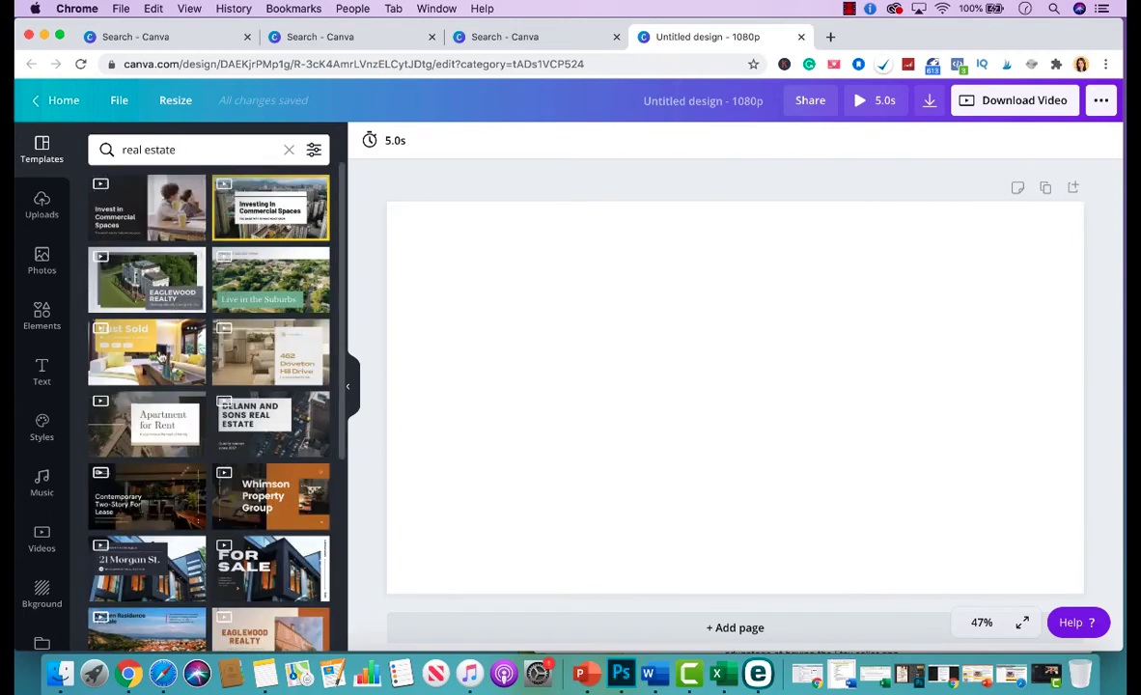
scroll(161, 357, "down", 2)
scroll(155, 347, "down", 5)
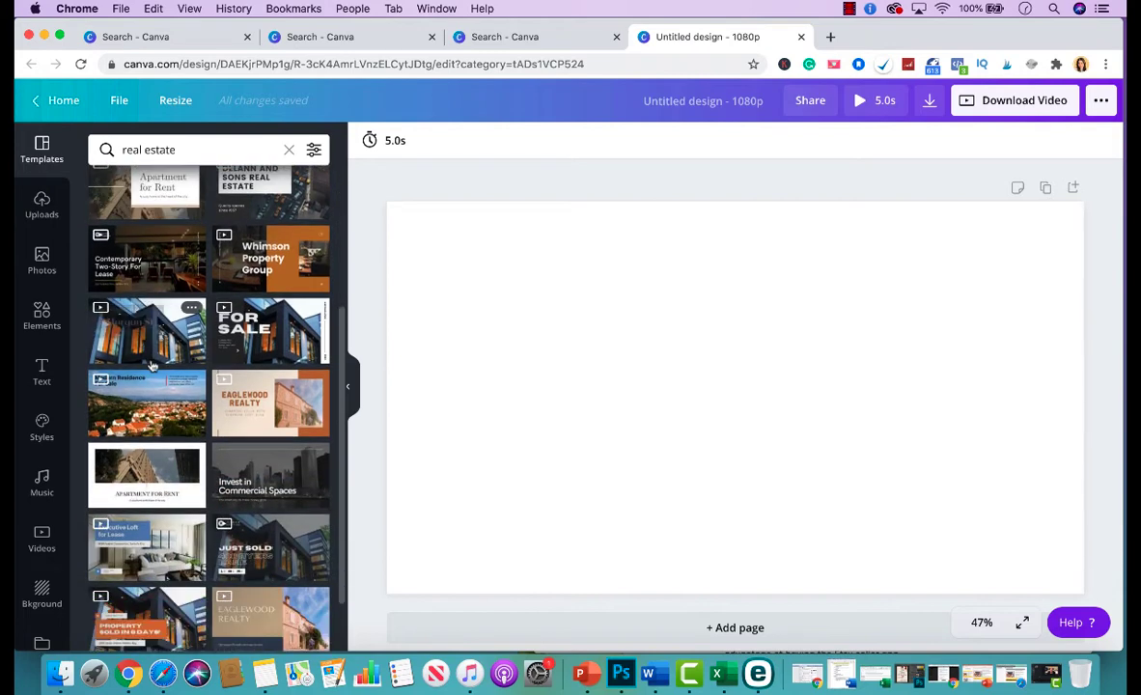
scroll(287, 361, "down", 2)
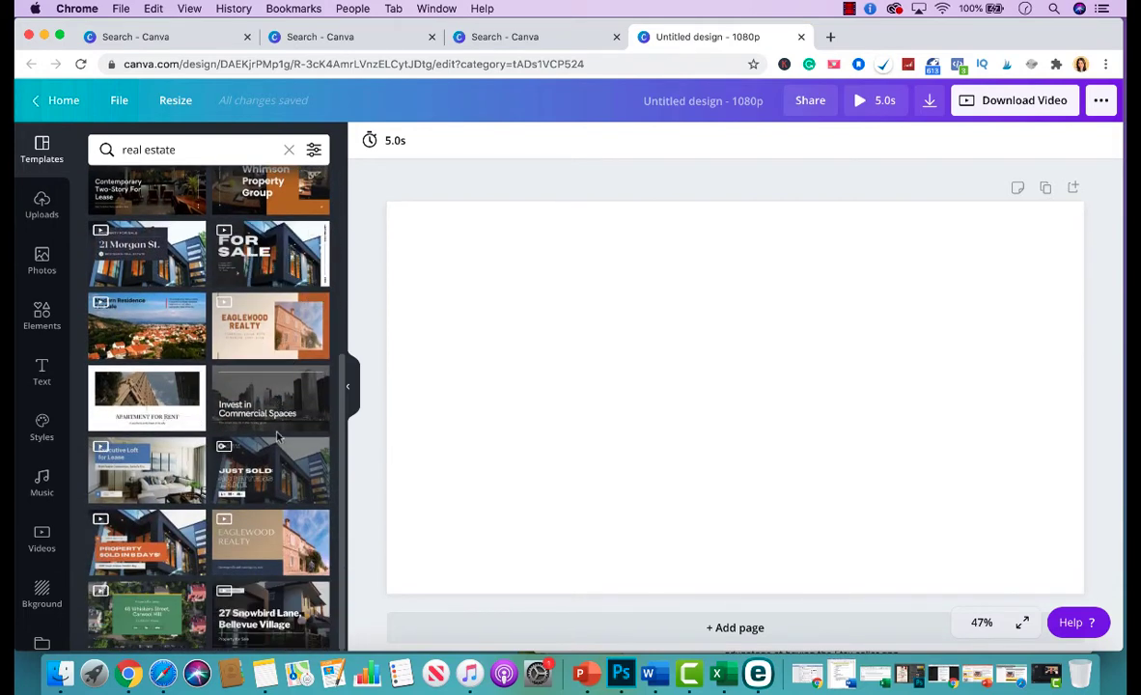
scroll(280, 547, "up", 8)
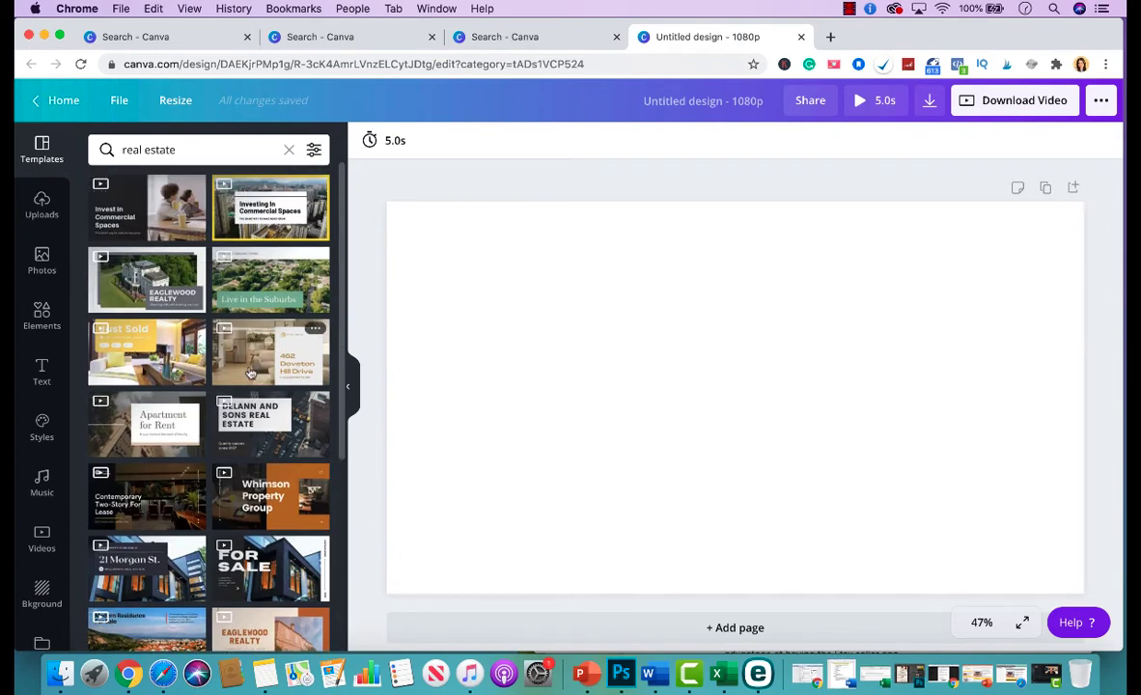
scroll(253, 372, "down", 8)
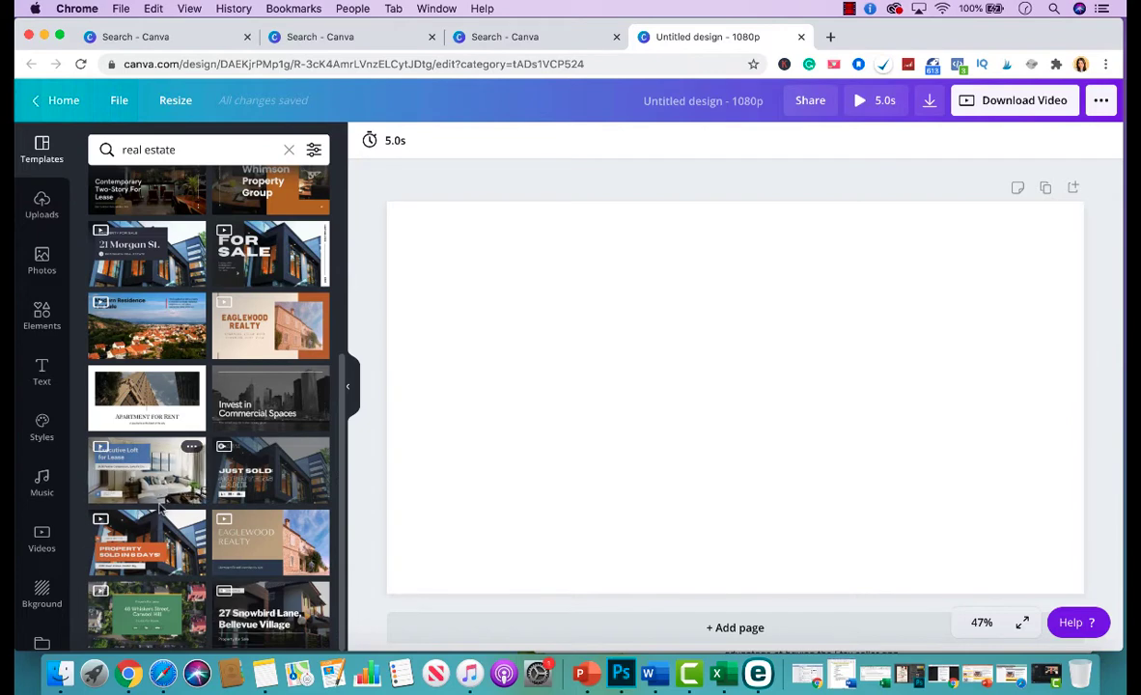
scroll(161, 502, "up", 5)
scroll(160, 487, "down", 5)
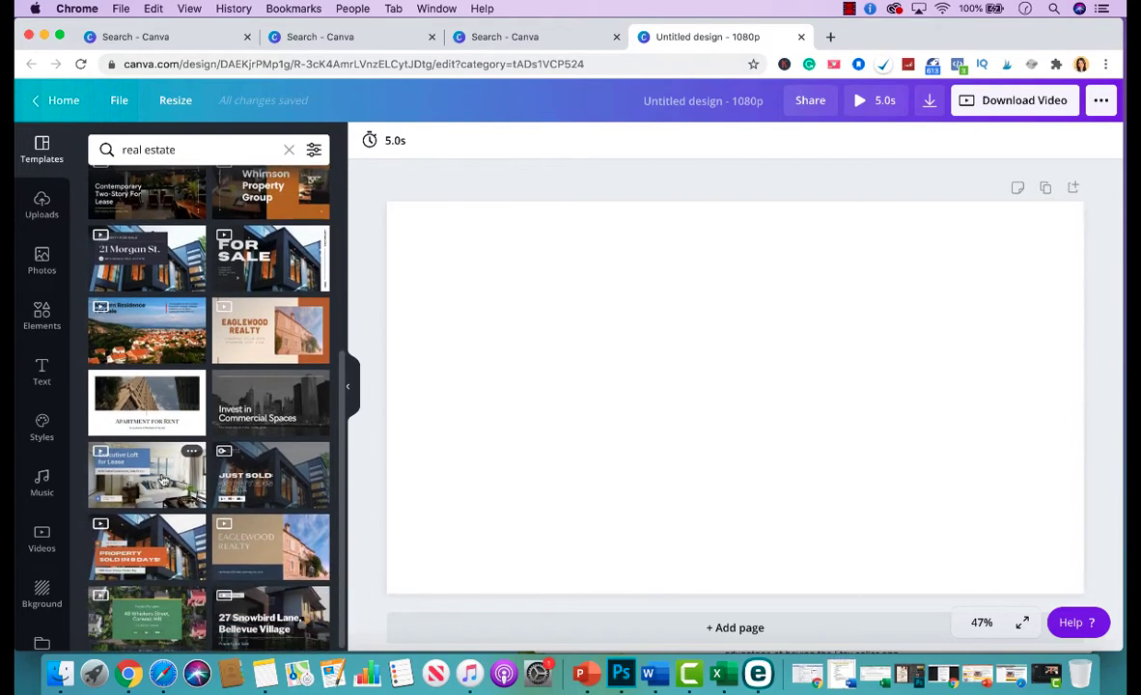
left_click(278, 280)
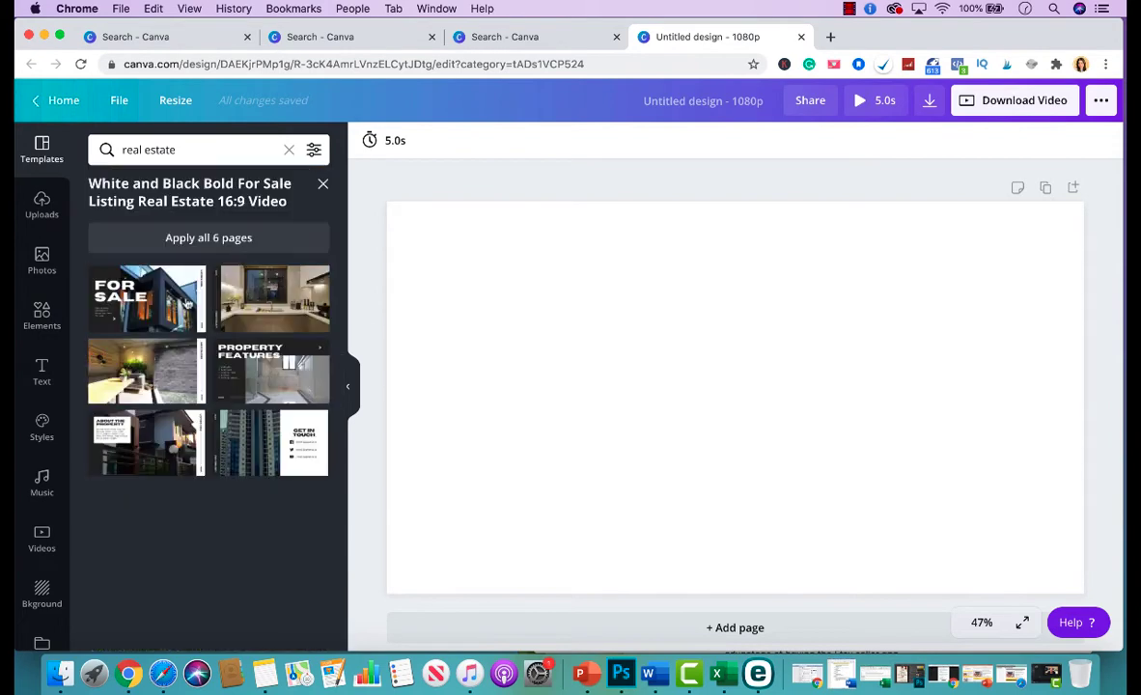
Apply the FOR SALE cover to page 1, then add page 2 with the kitchen photo page.
left_click(165, 301)
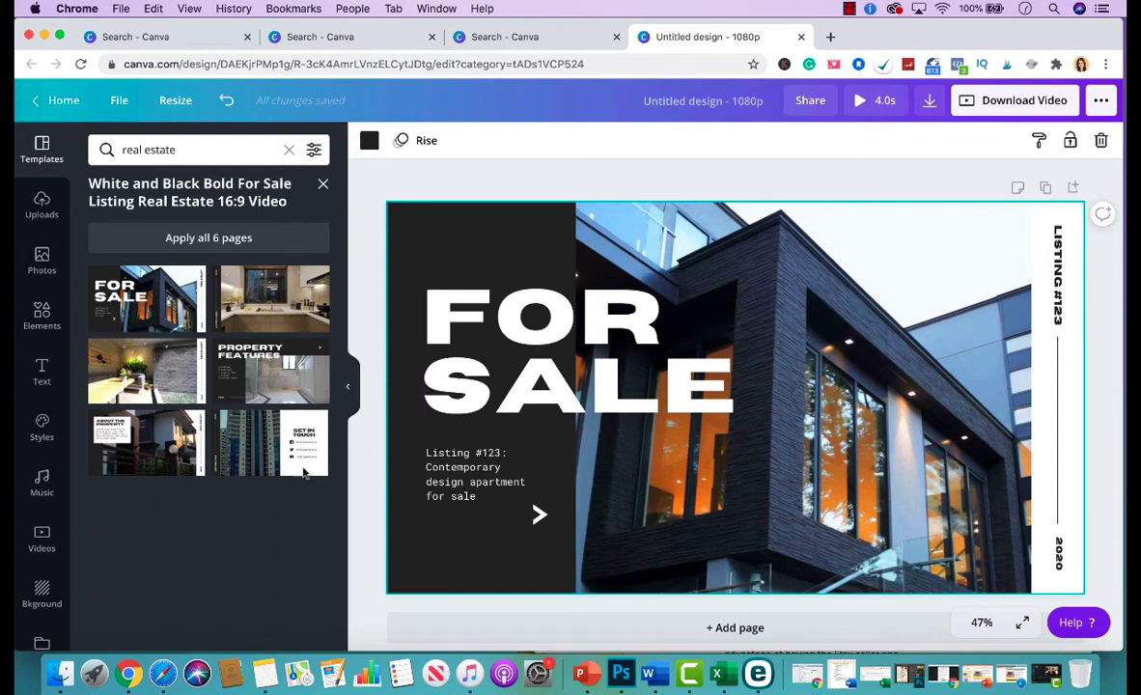
scroll(536, 477, "down", 1)
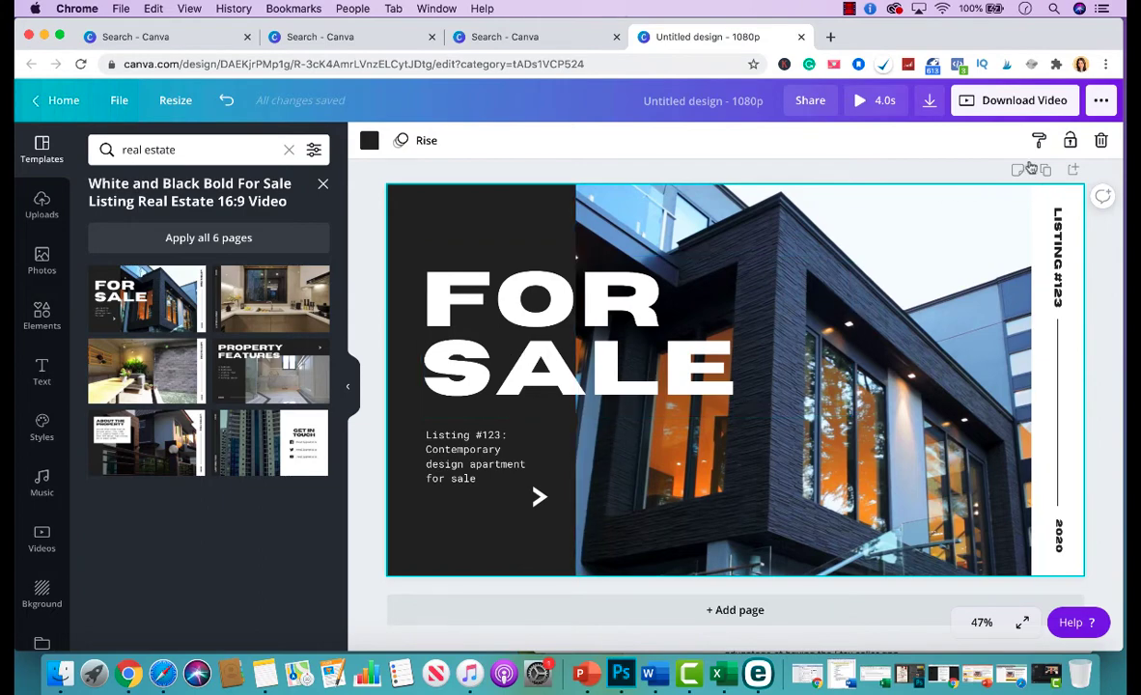
left_click(758, 605)
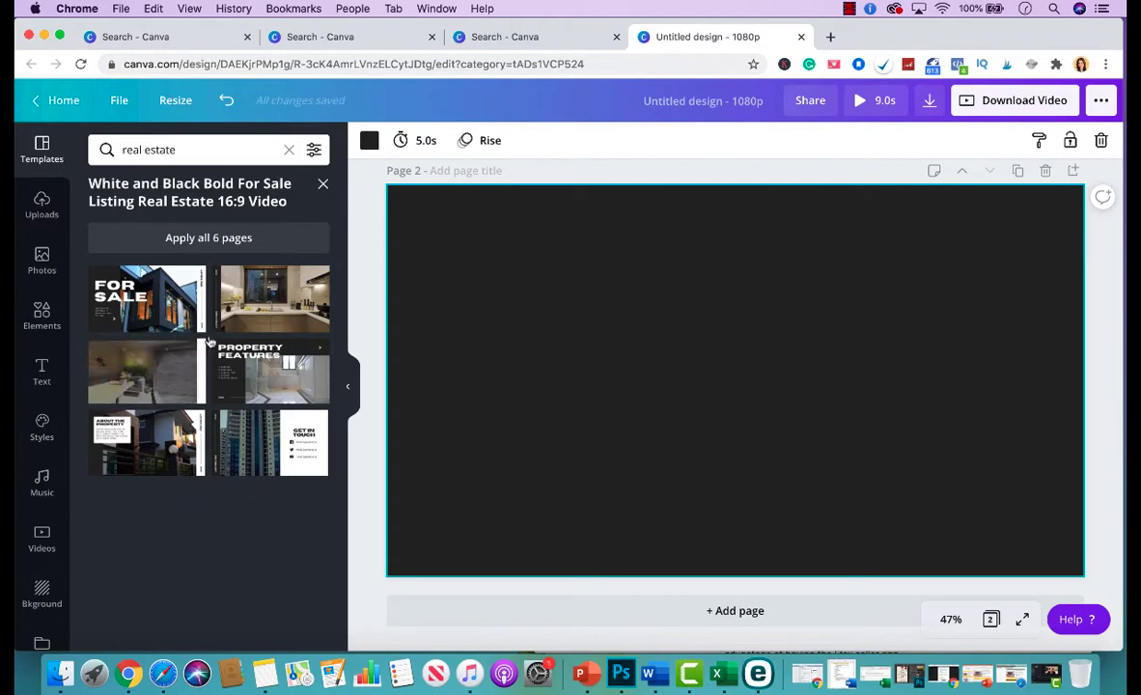
left_click(272, 295)
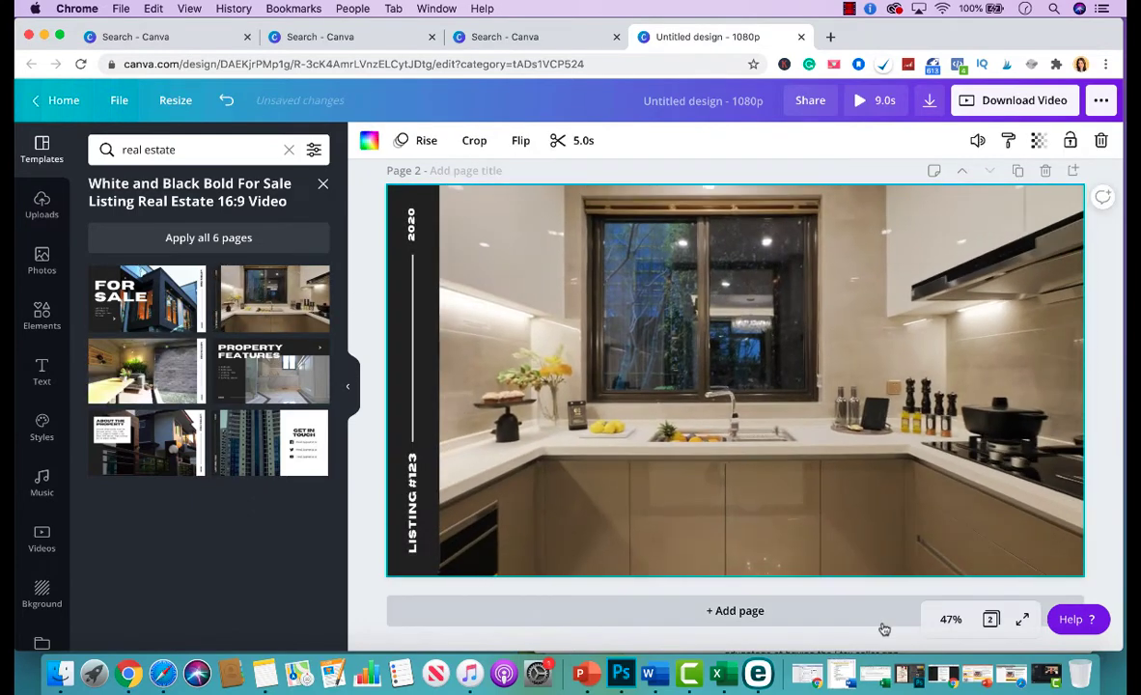
scroll(784, 405, "up", 5)
scroll(783, 406, "up", 2)
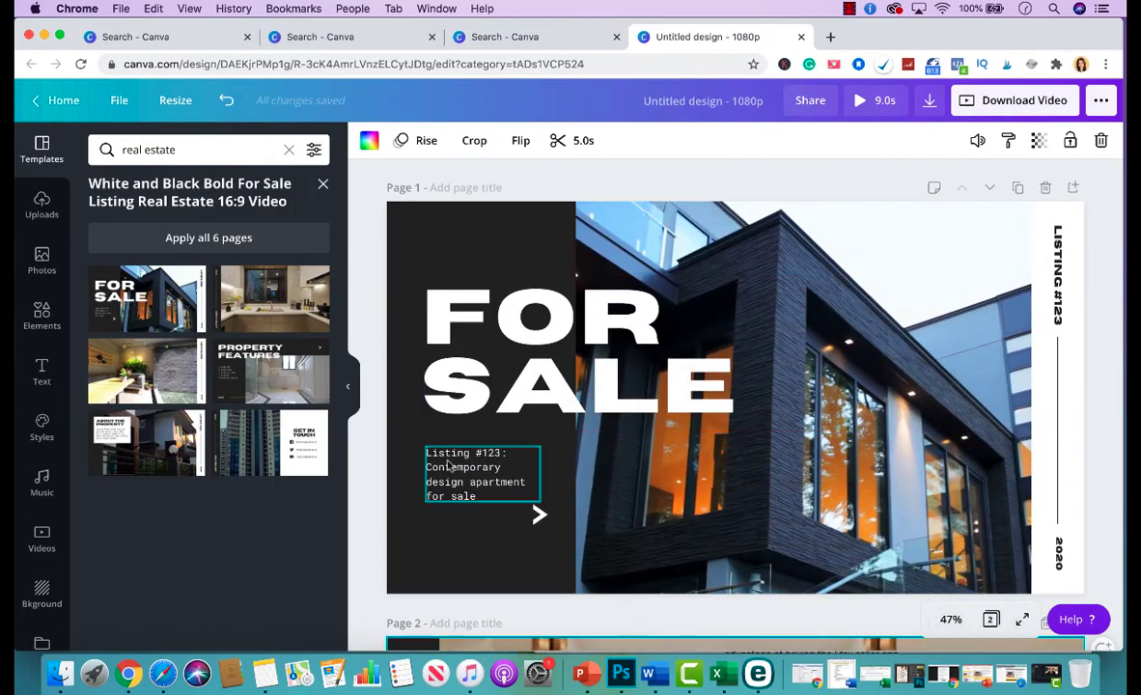
left_click(486, 499)
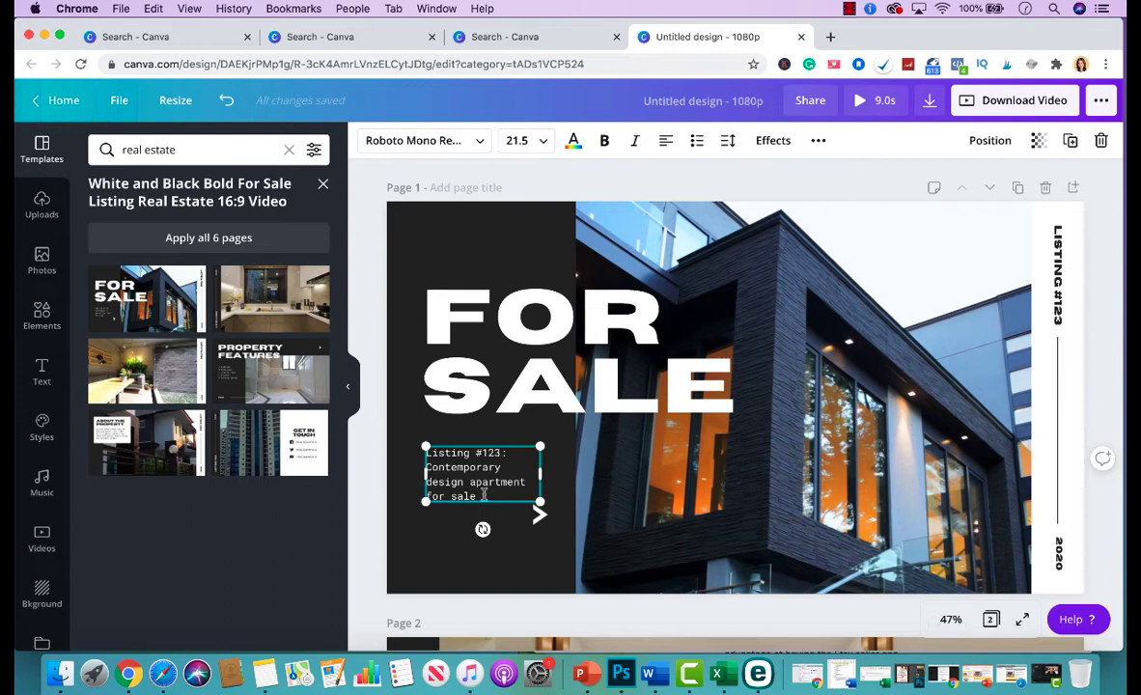
double_click(565, 354)
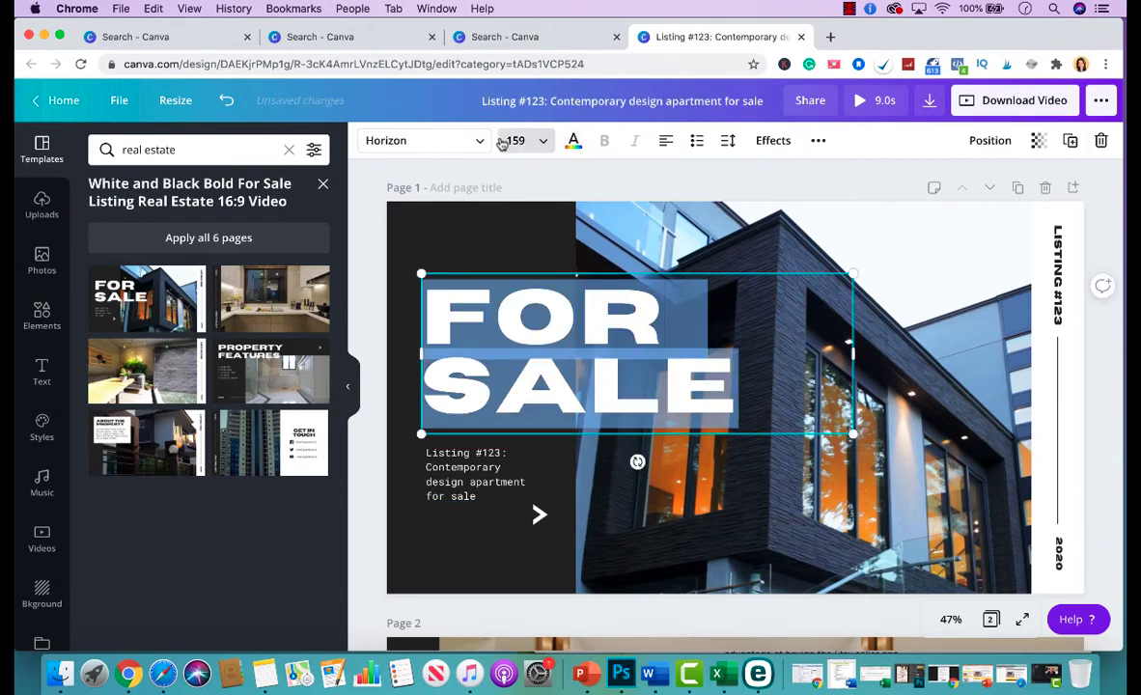
left_click(435, 141)
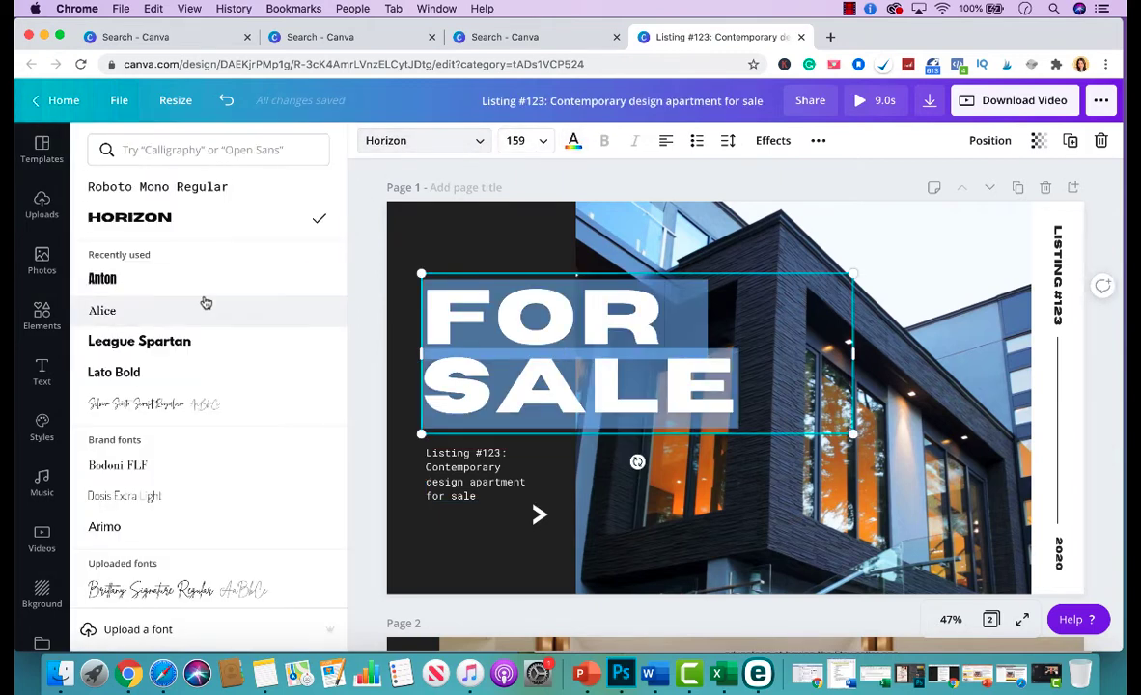
left_click(180, 372)
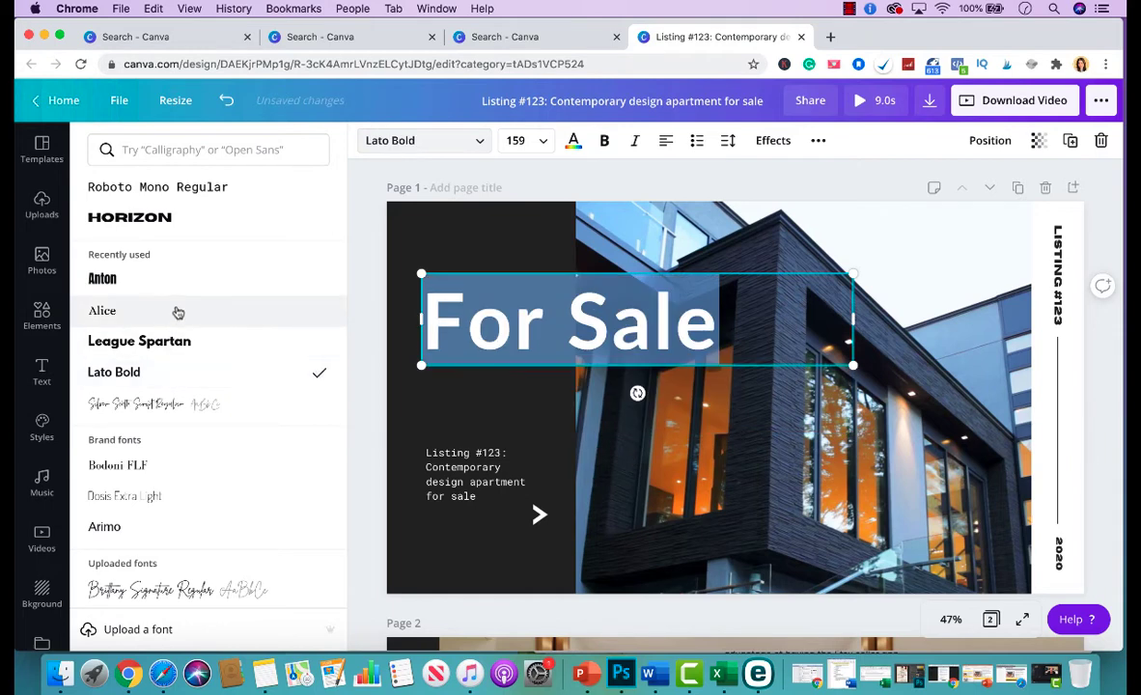
left_click(166, 340)
left_click(155, 284)
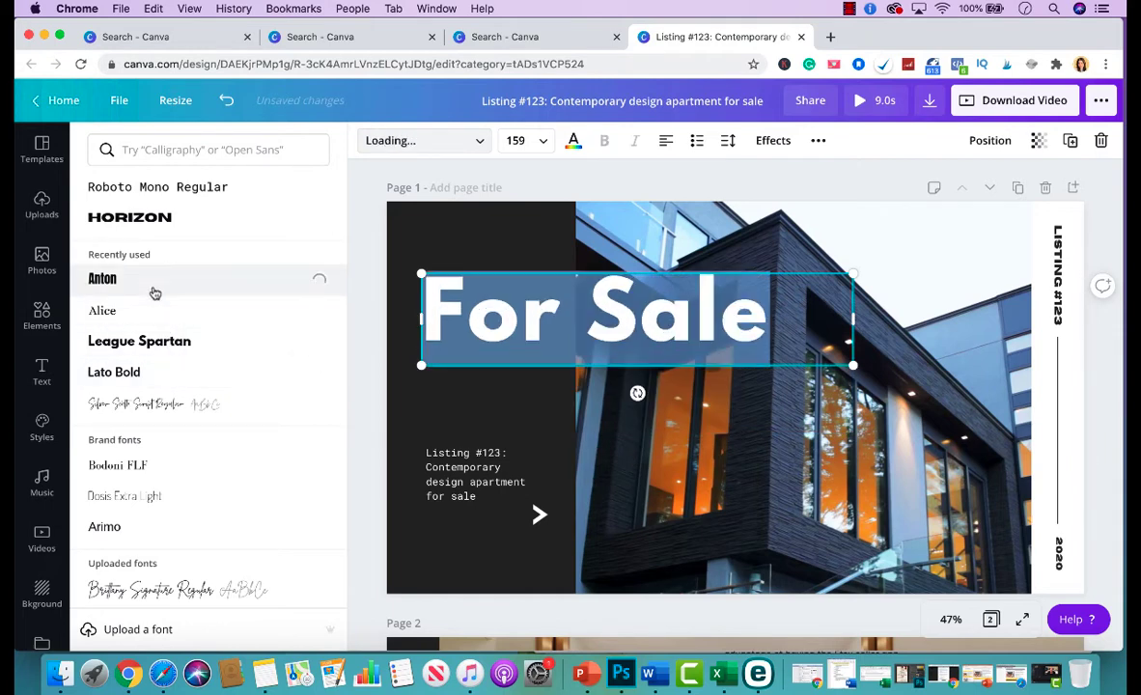
left_click(156, 188)
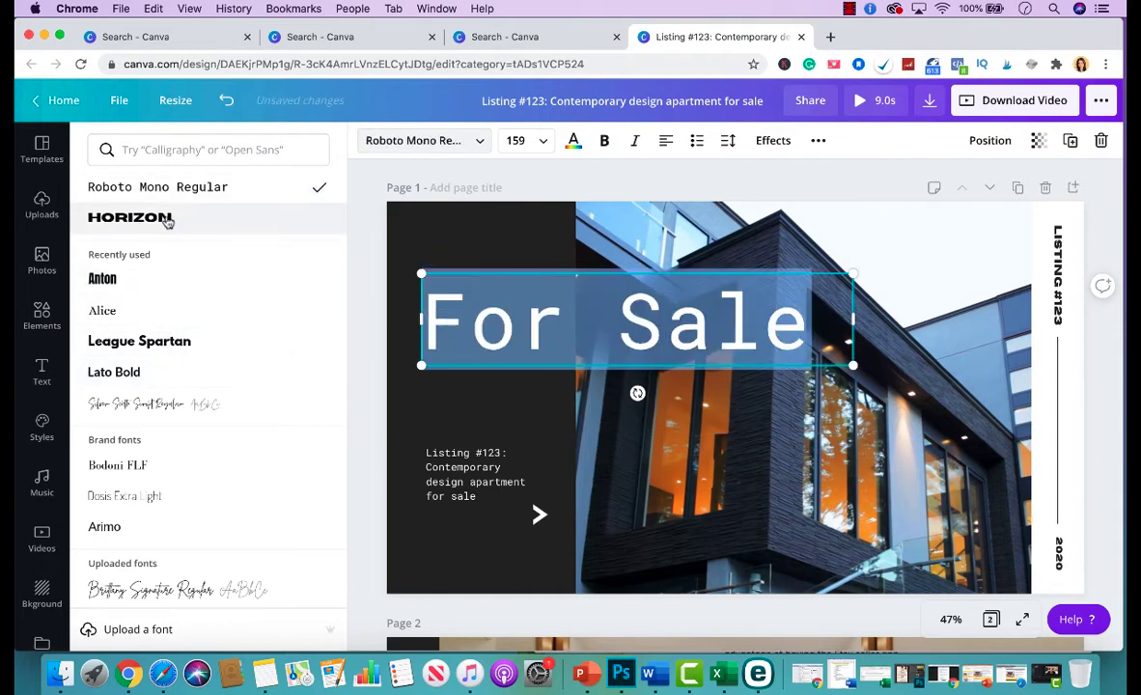
left_click(155, 216)
left_click(410, 249)
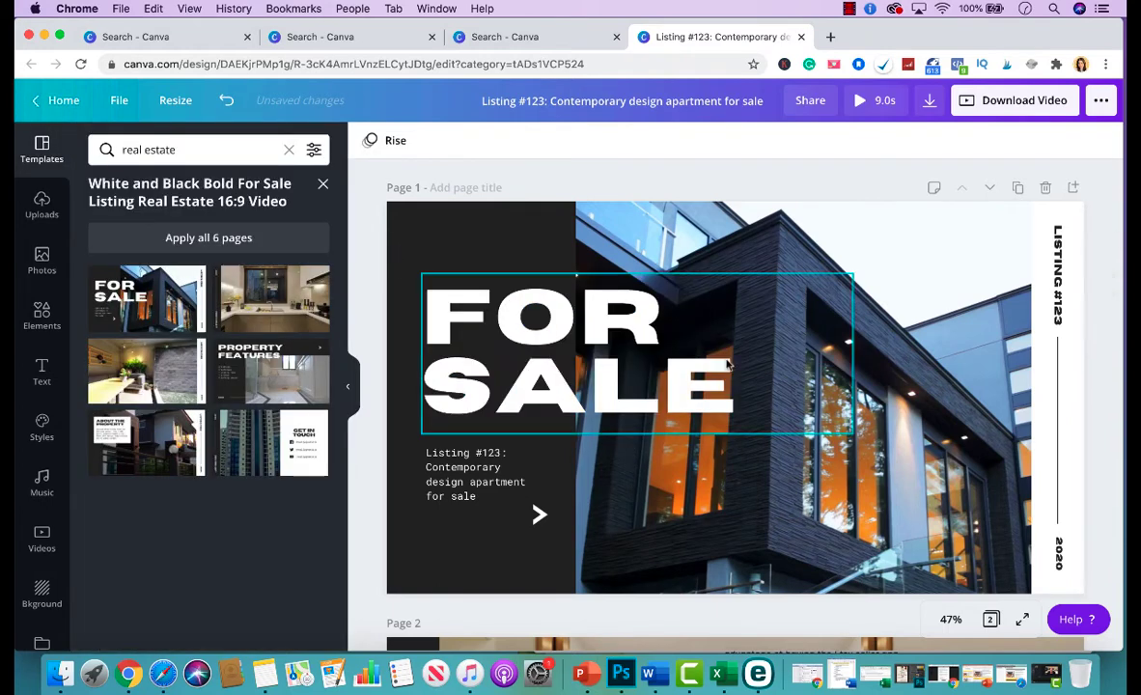
Replace the Listing #123 text with the property's street address, city and ZIP, then 'Price $675K'.
left_click(453, 474)
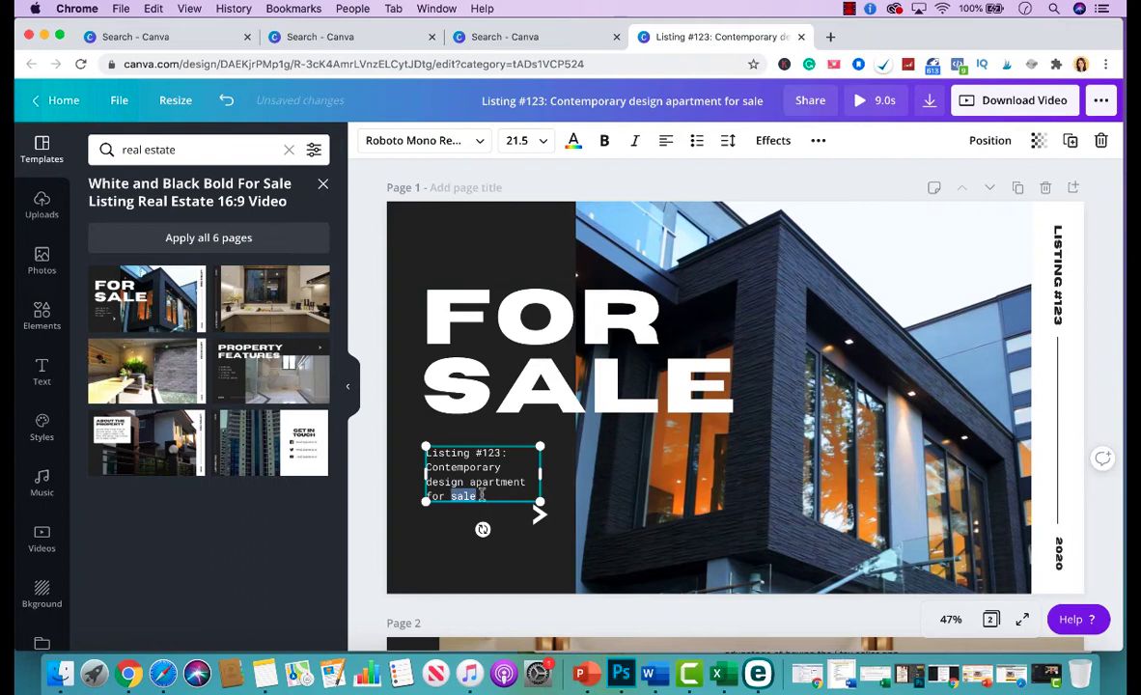
left_click_drag(482, 494, 418, 439)
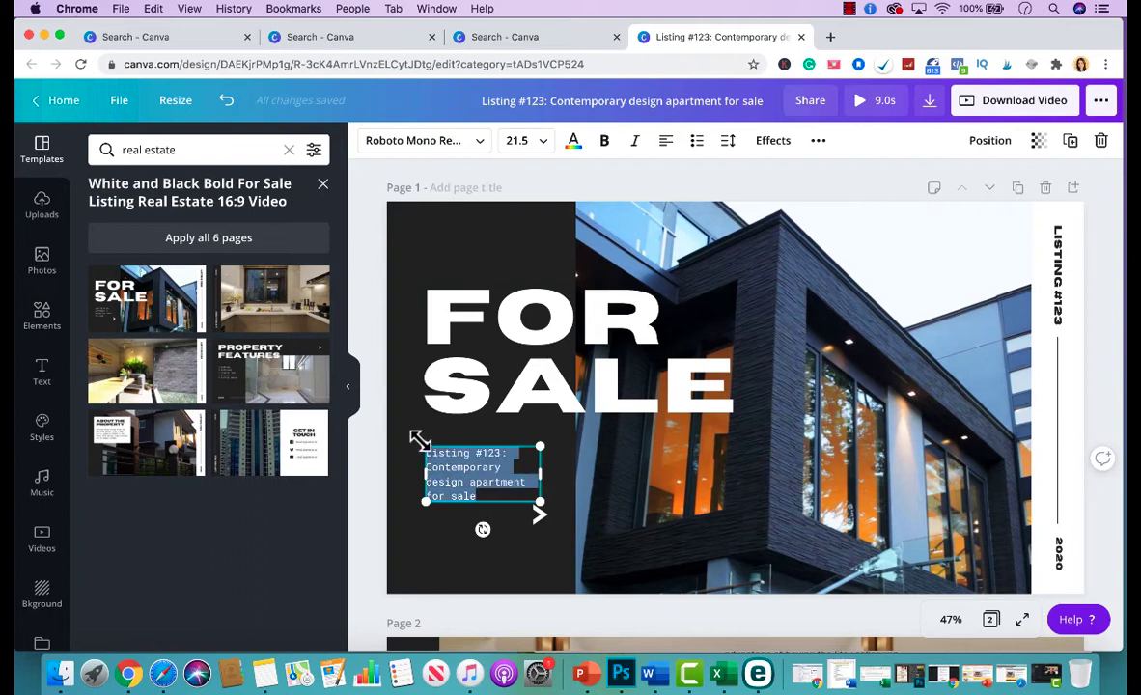
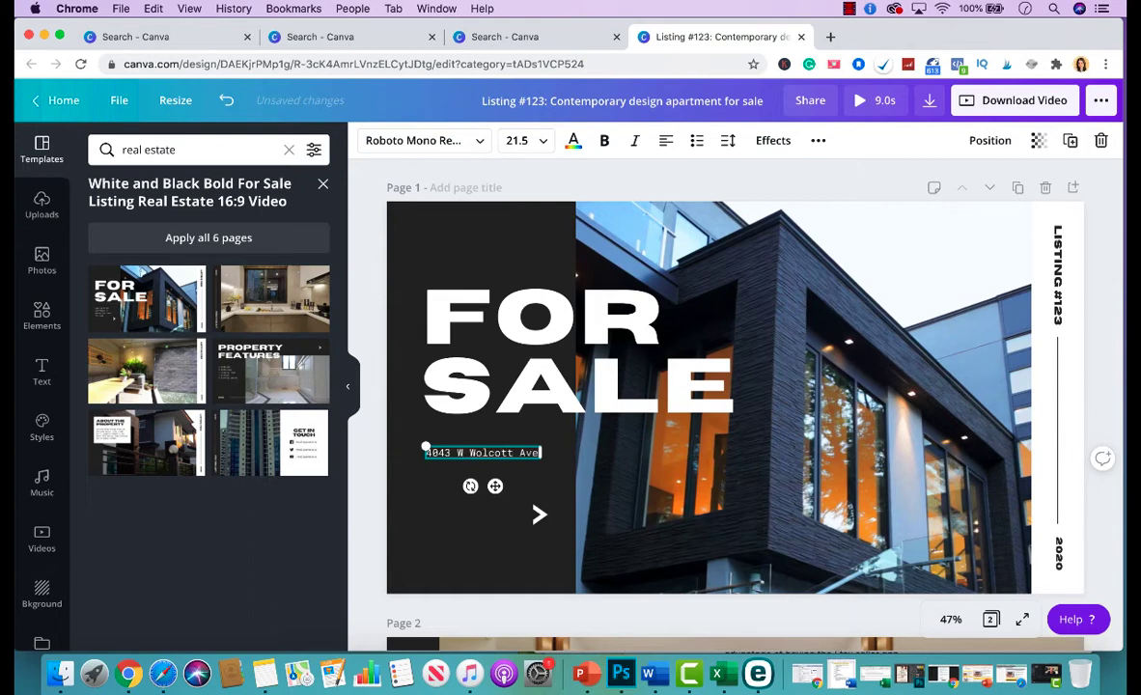
key("Return")
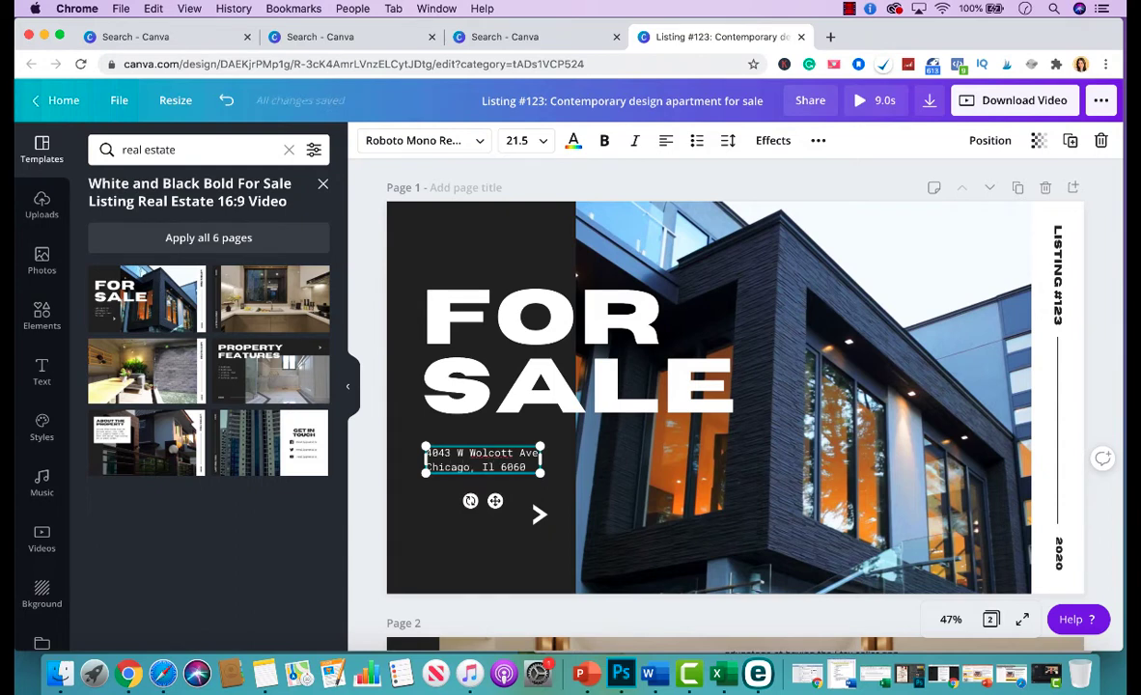
key("Return")
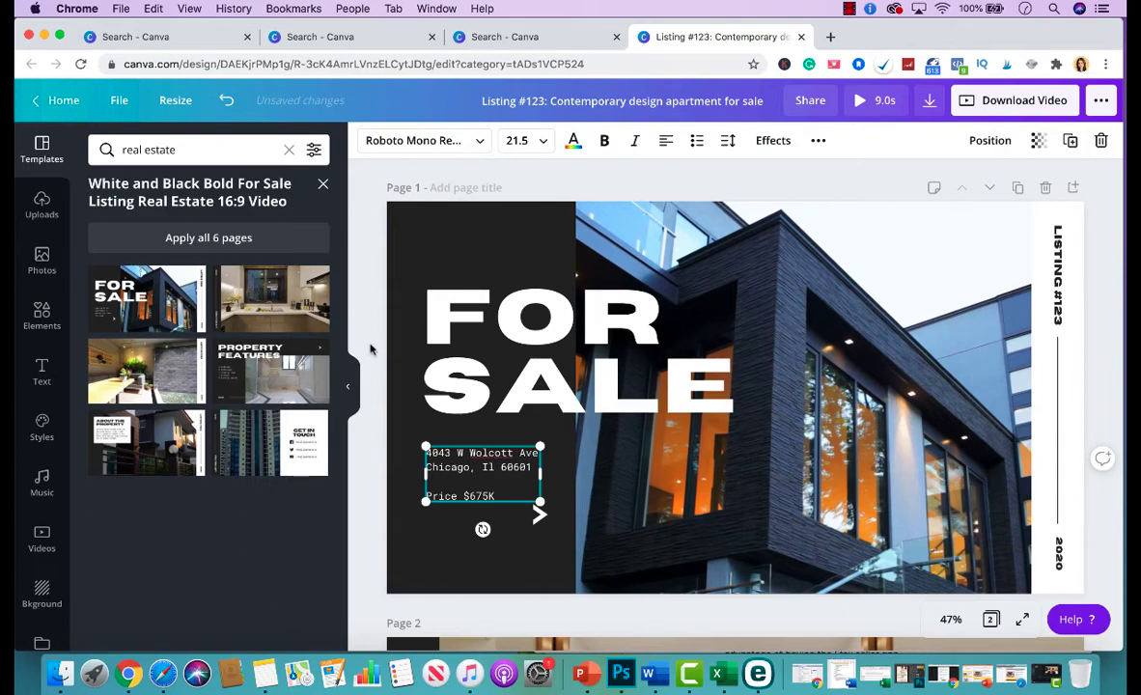
left_click(450, 598)
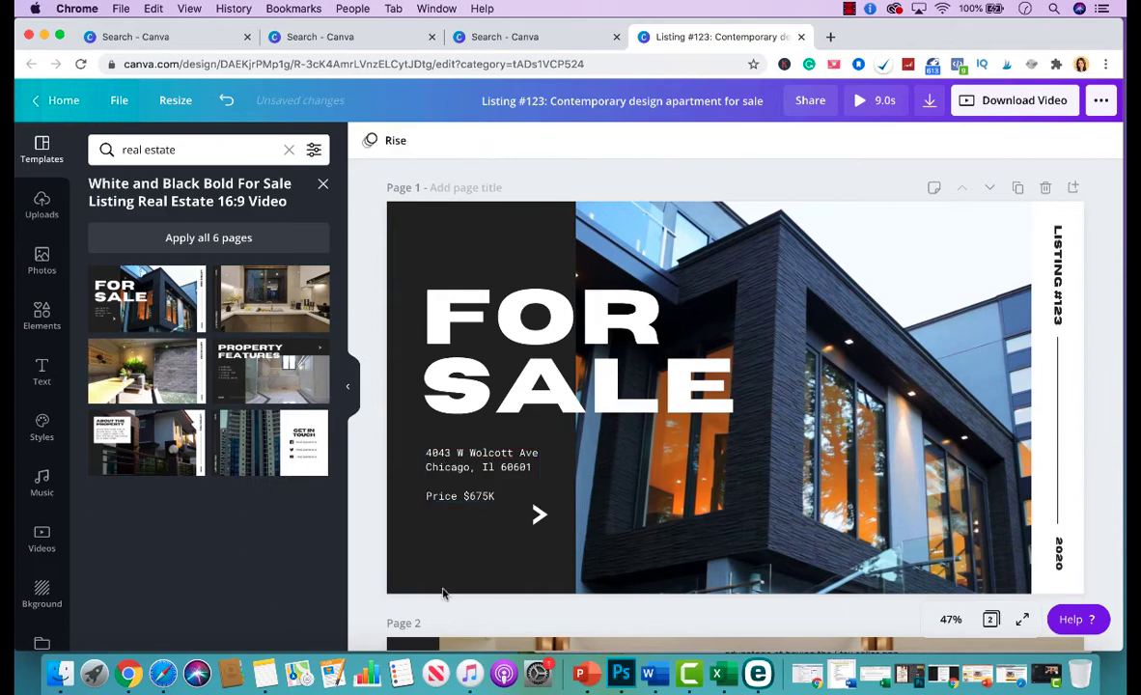
Select the vertical 'LISTING #123' side label on the cover.
scroll(683, 336, "down", 5)
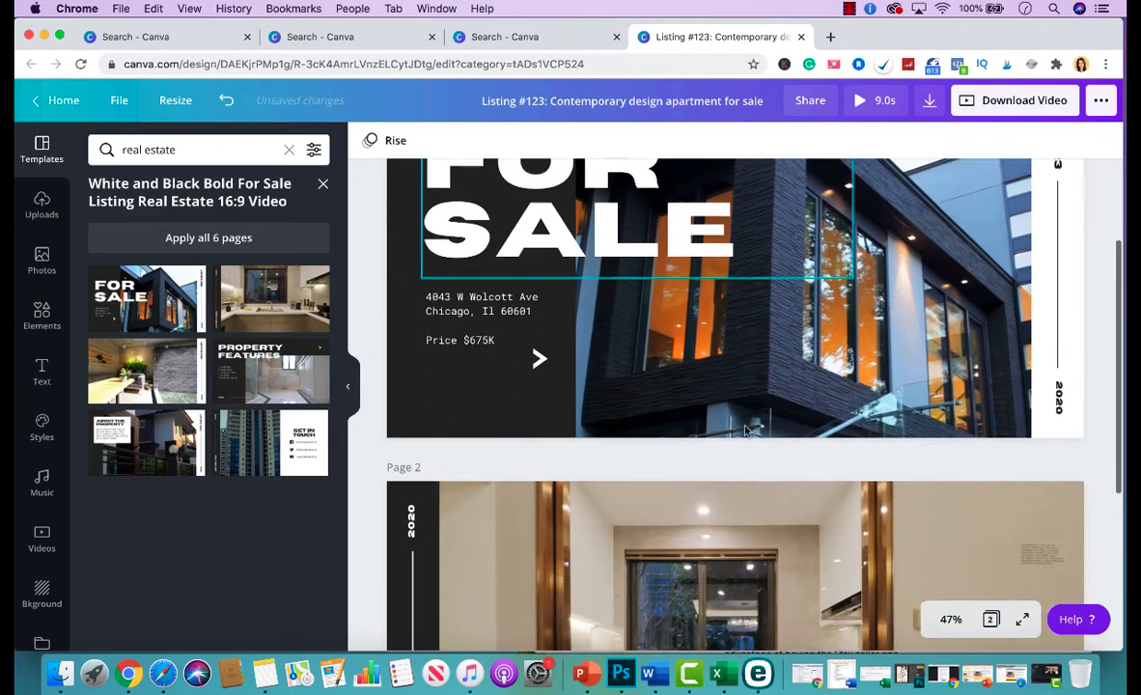
scroll(719, 385, "up", 5)
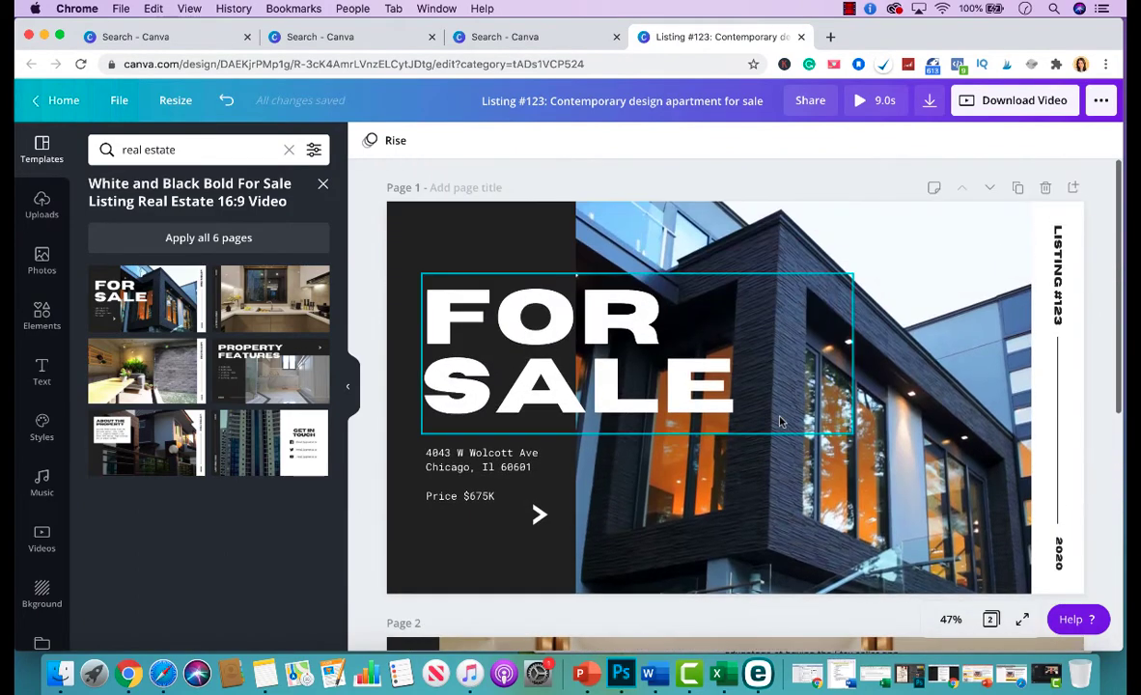
left_click(1058, 556)
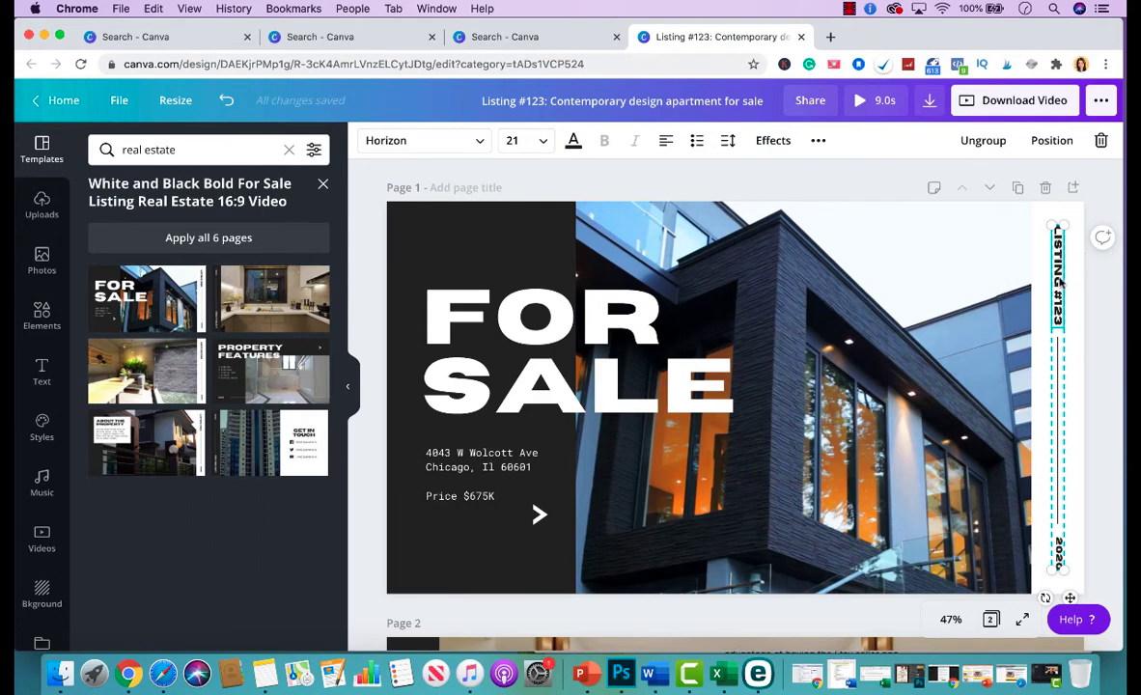
scroll(746, 387, "down", 2)
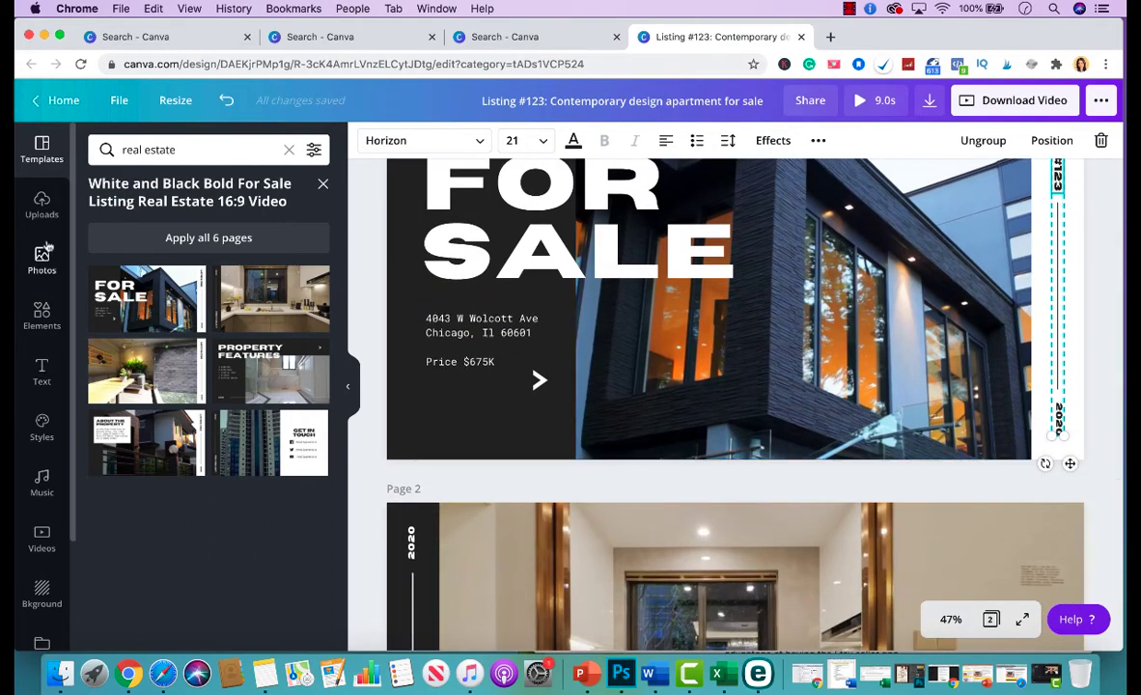
Show the uploaded images library in the sidebar and scroll through it.
left_click(42, 208)
scroll(143, 453, "down", 3)
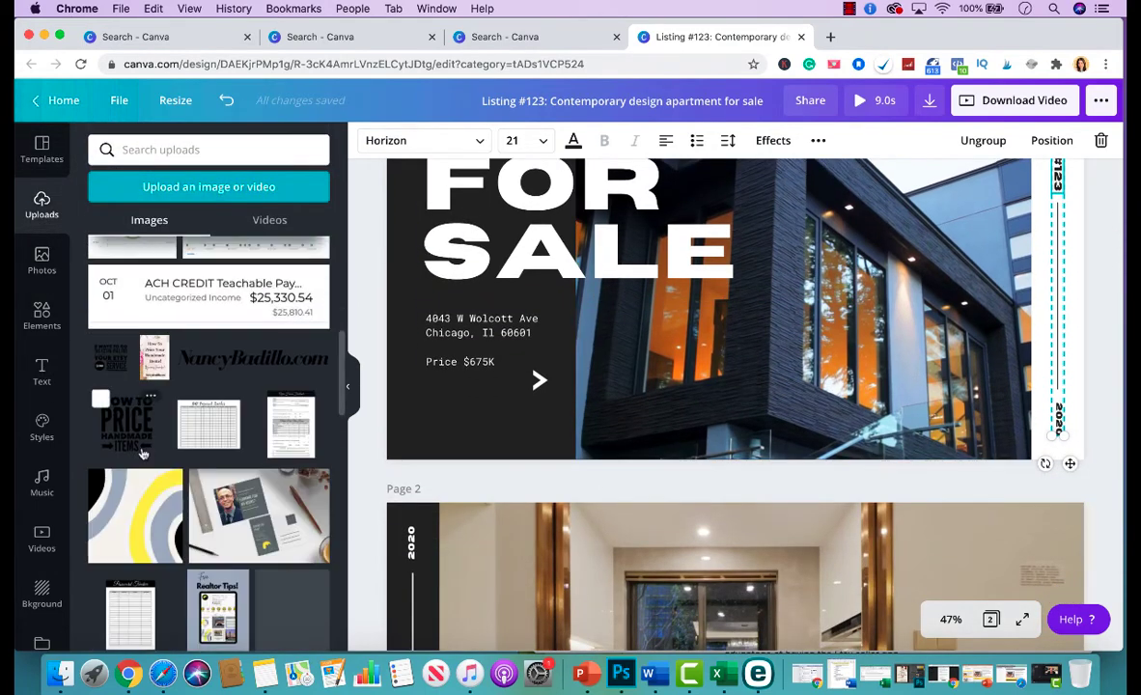
scroll(143, 454, "down", 10)
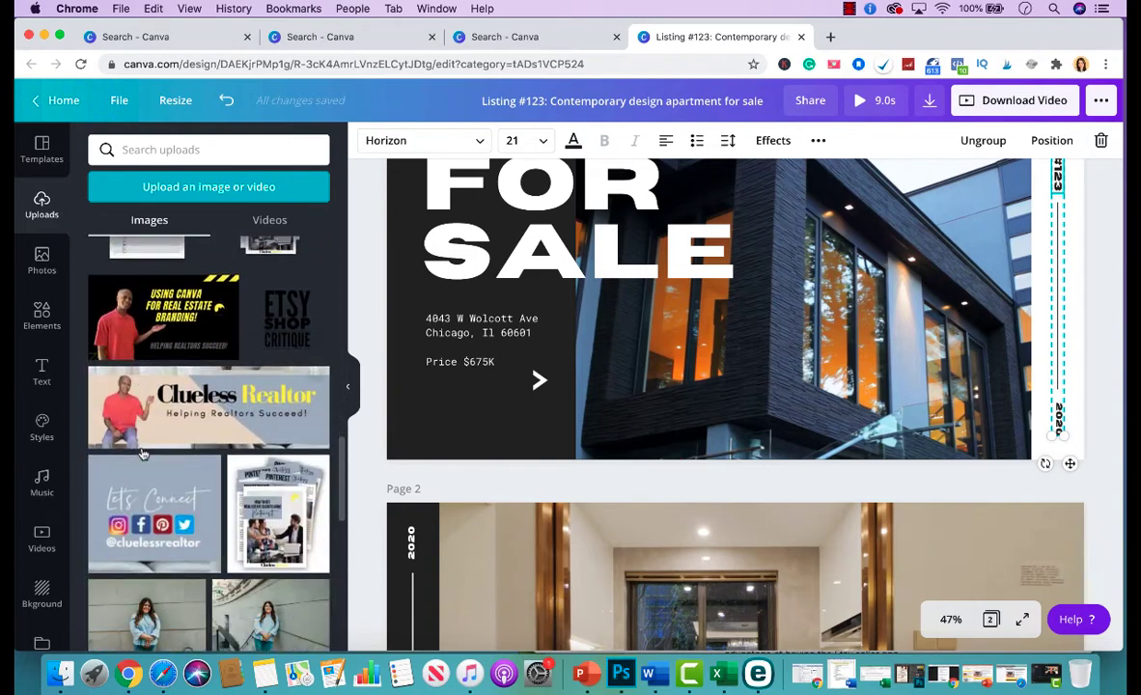
scroll(143, 453, "down", 10)
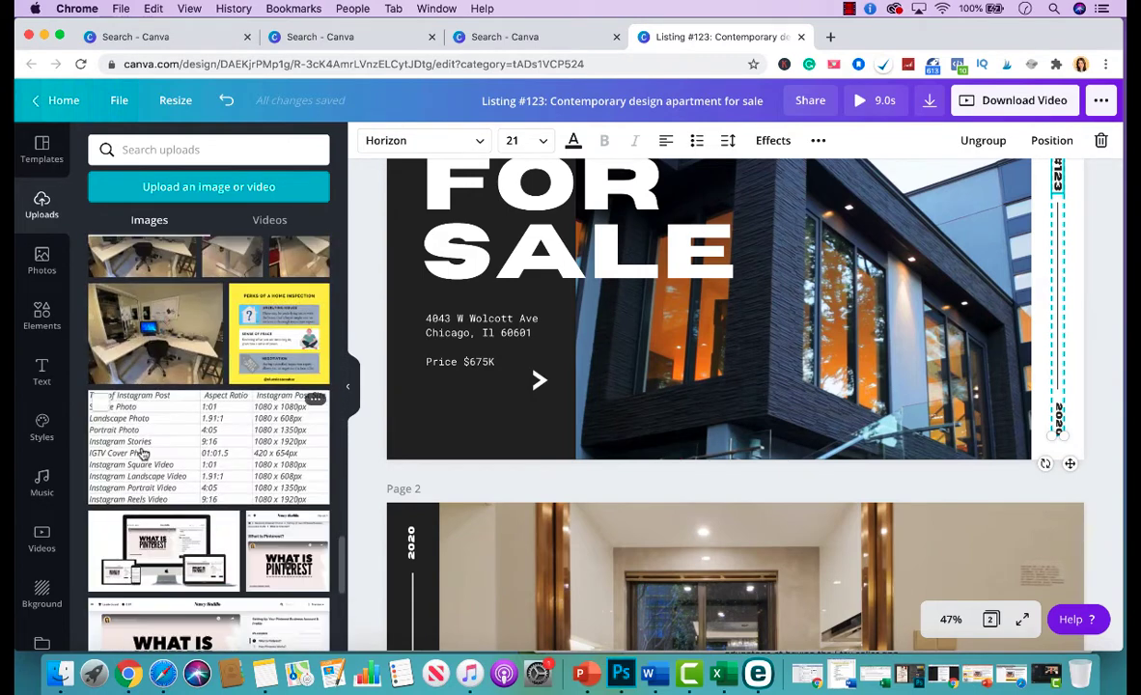
scroll(143, 454, "down", 10)
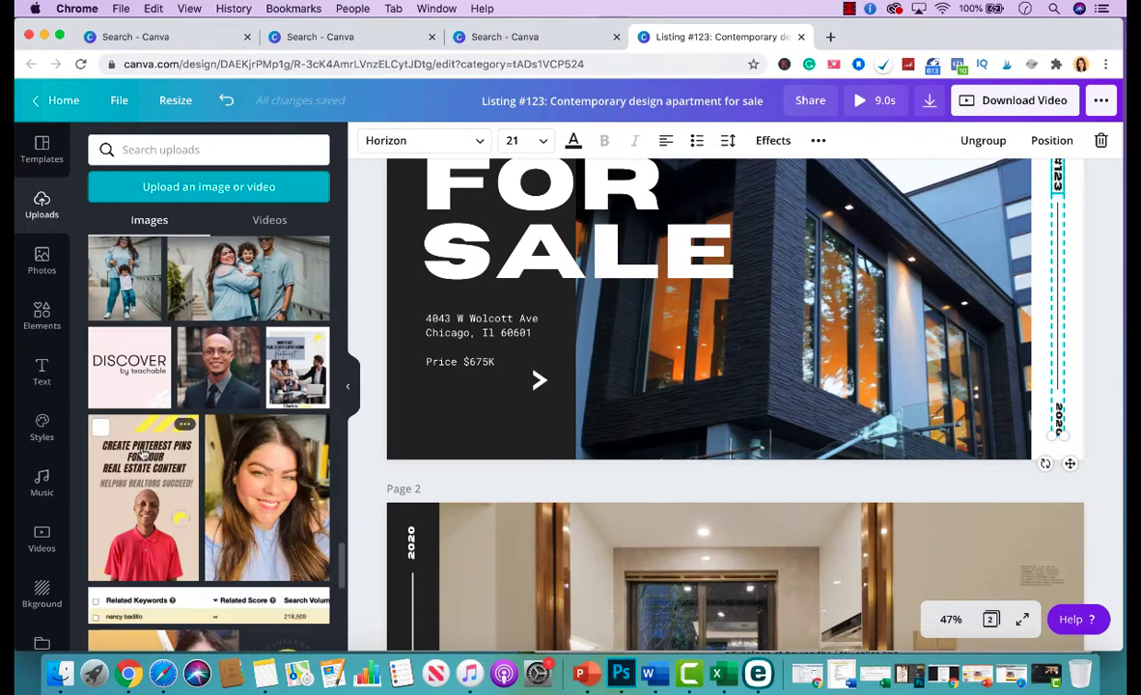
Add the yellow realtor logo, shrink it to 161×161, and place it at the dark panel's bottom-left.
left_click(287, 443)
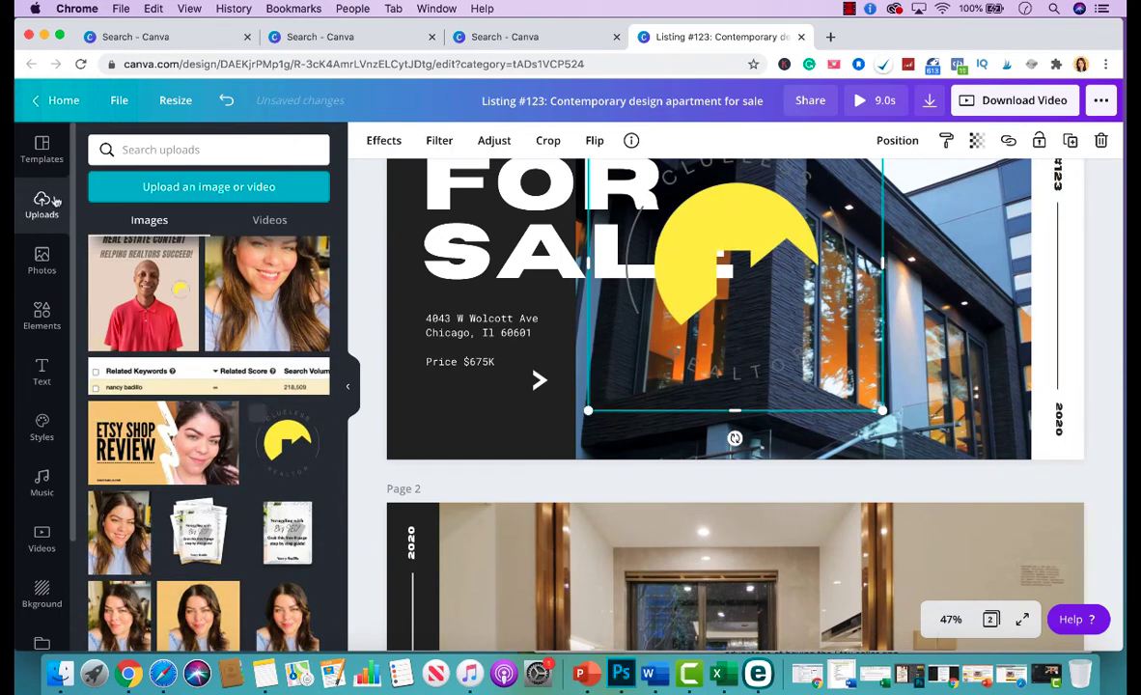
left_click(41, 150)
scroll(850, 464, "up", 3)
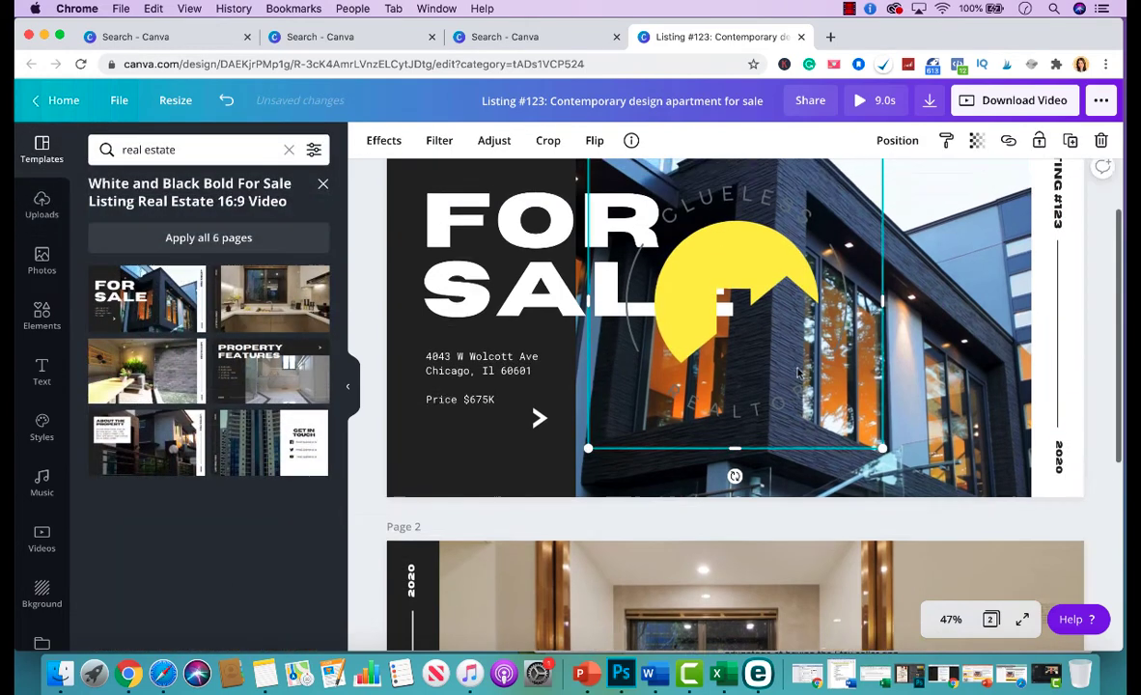
left_click_drag(886, 543, 672, 330)
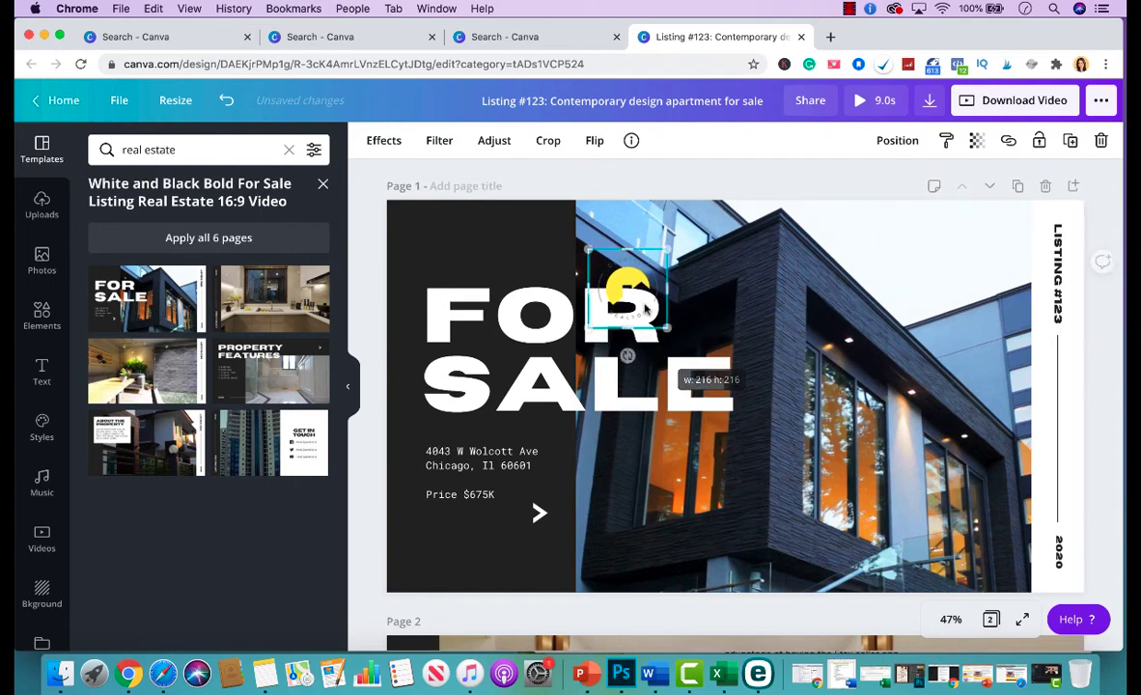
left_click_drag(632, 287, 431, 562)
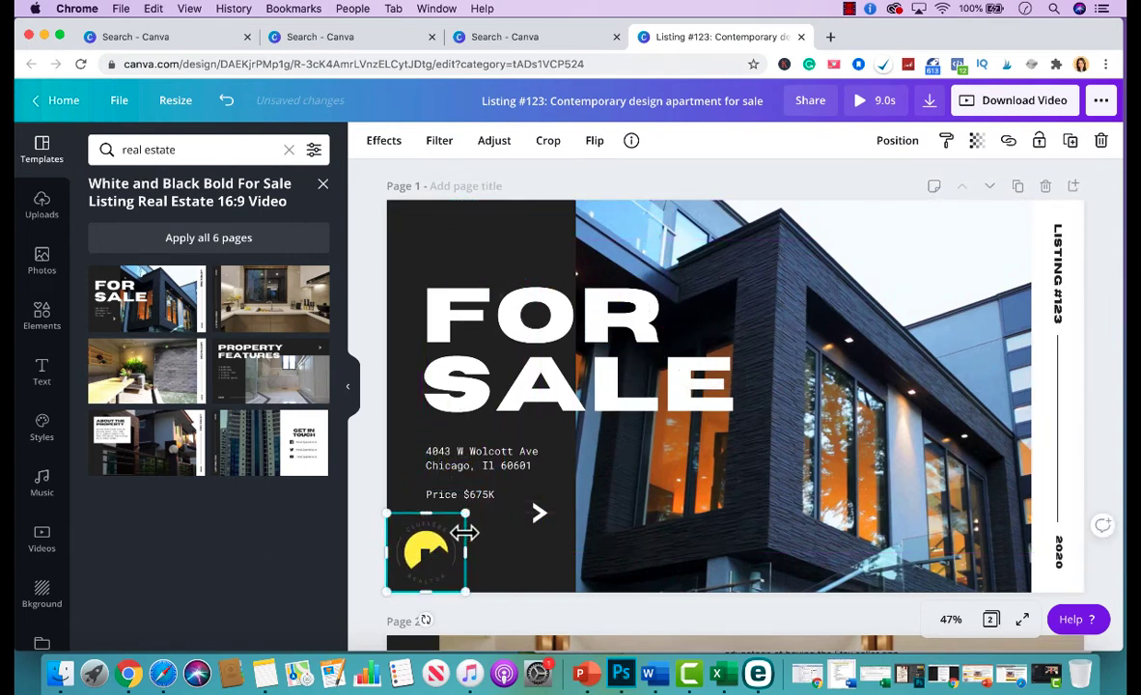
left_click_drag(466, 516, 449, 543)
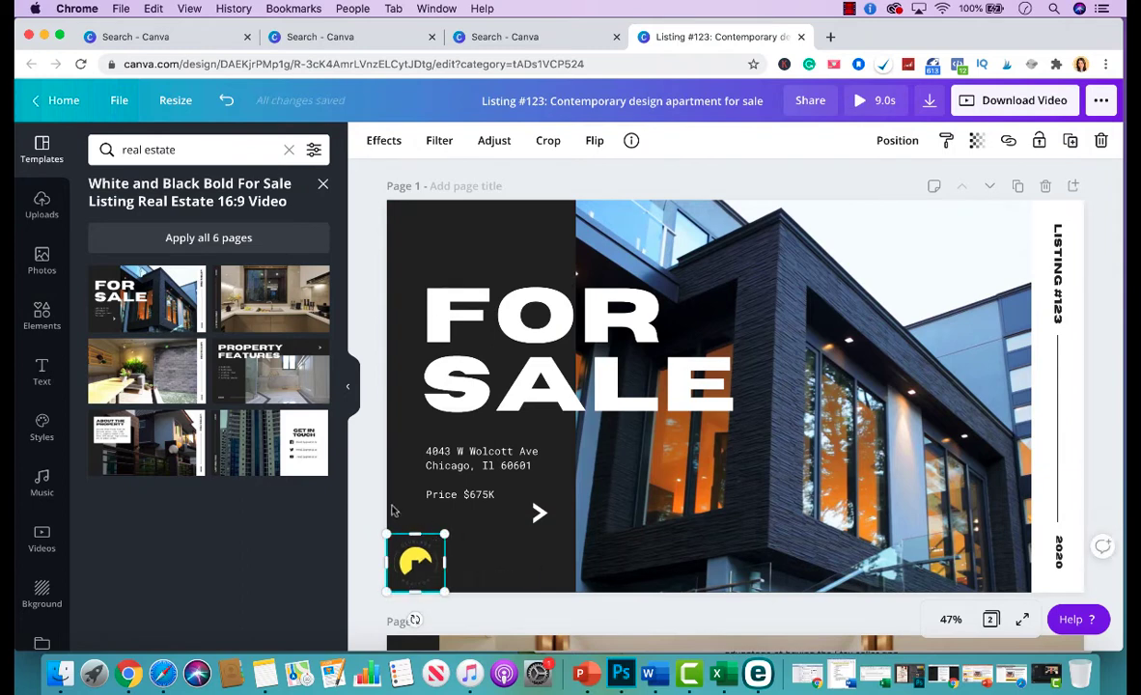
left_click(376, 503)
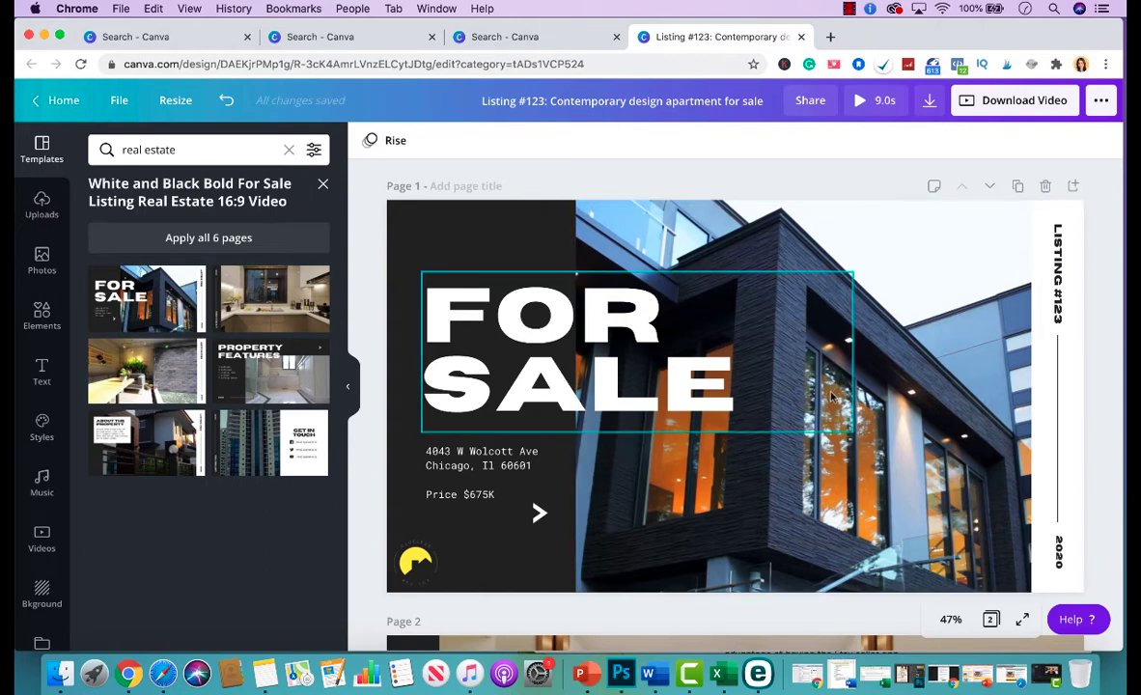
Duplicate the yellow logo and move the copy to the bottom-right corner of page 2's kitchen photo.
scroll(780, 419, "down", 2)
scroll(780, 419, "down", 1)
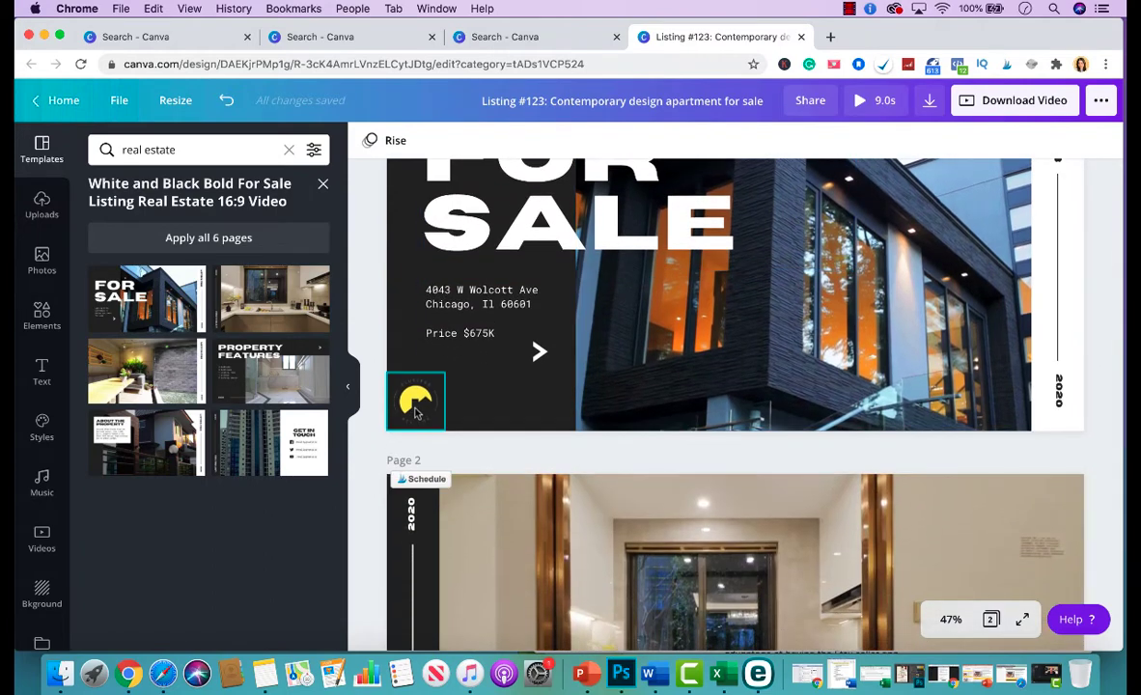
left_click(416, 410)
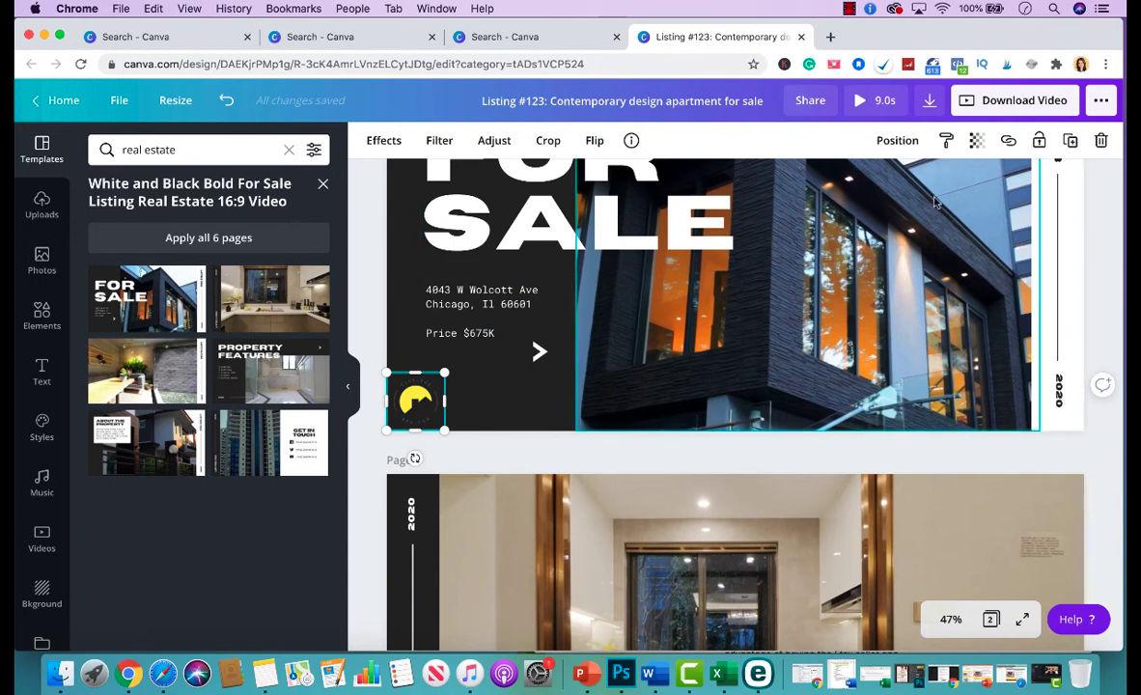
left_click(1070, 141)
scroll(734, 309, "down", 3)
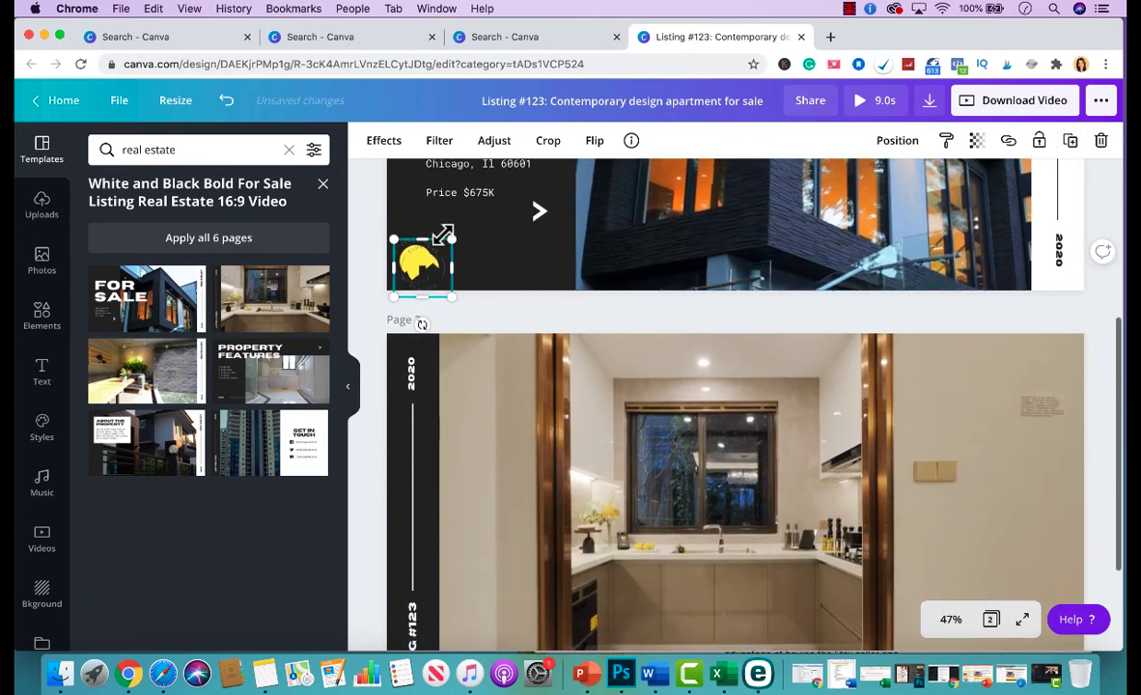
left_click_drag(429, 272, 1052, 543)
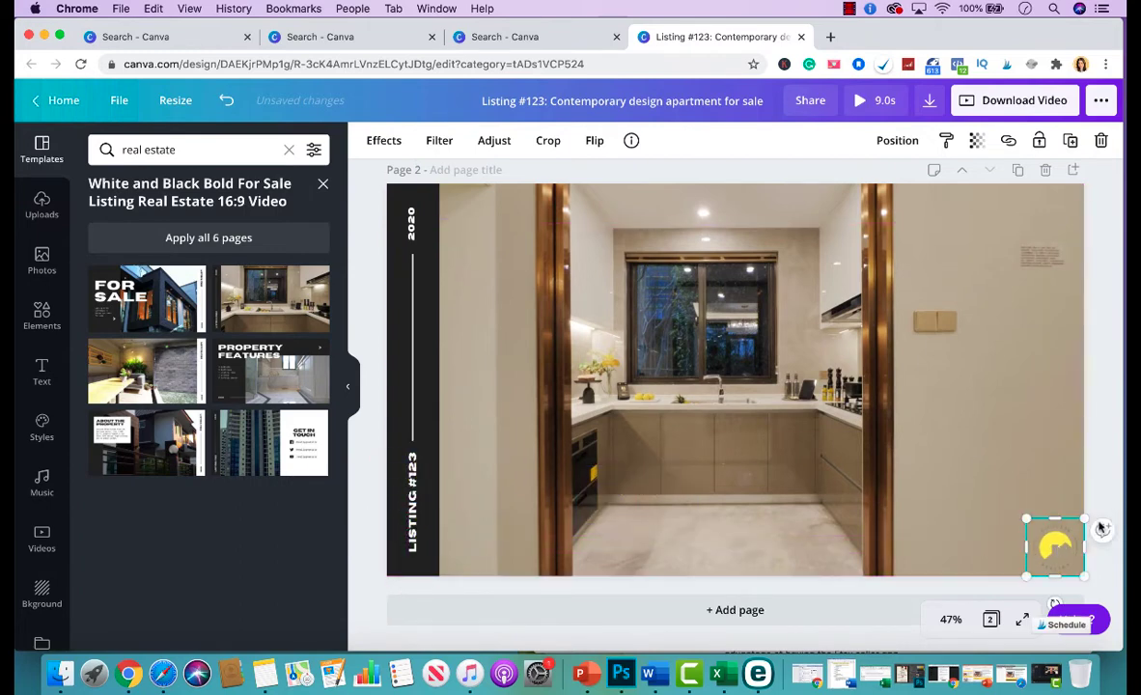
left_click(1110, 488)
scroll(993, 365, "up", 9)
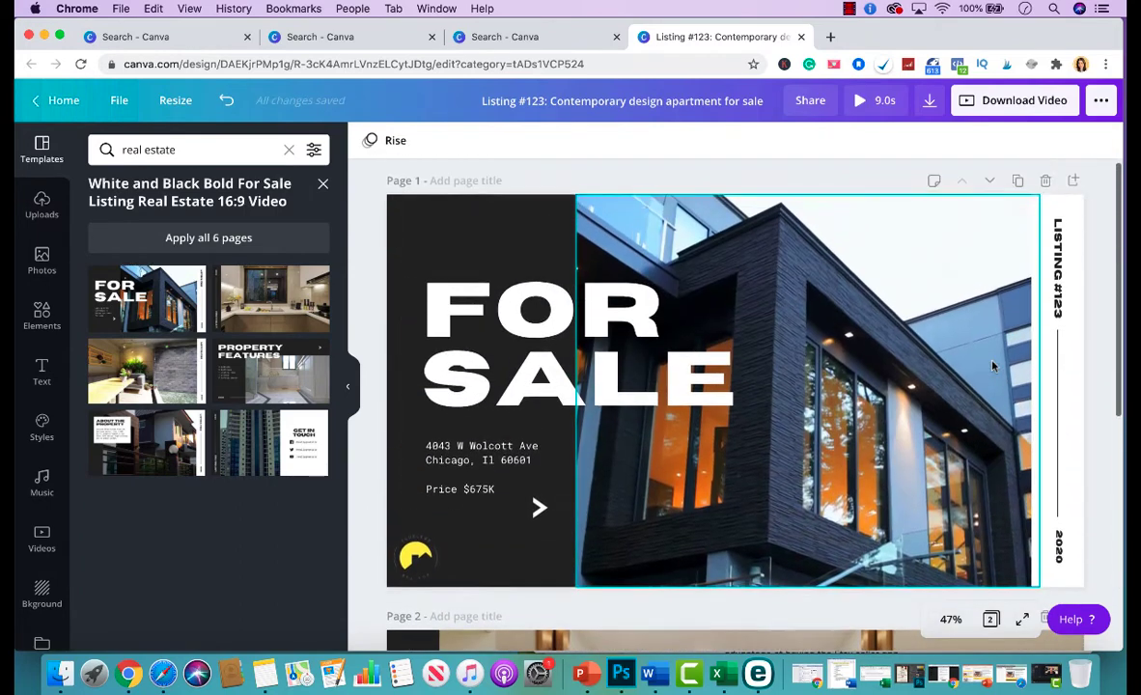
scroll(855, 361, "down", 4)
scroll(855, 361, "up", 4)
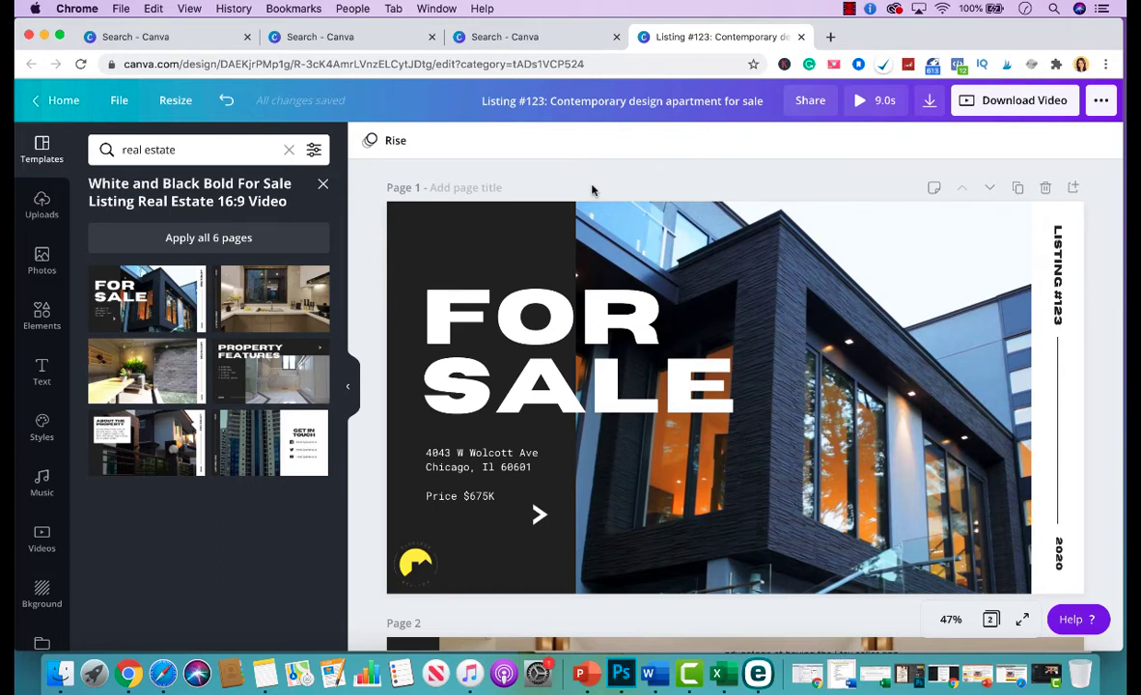
scroll(601, 293, "down", 4)
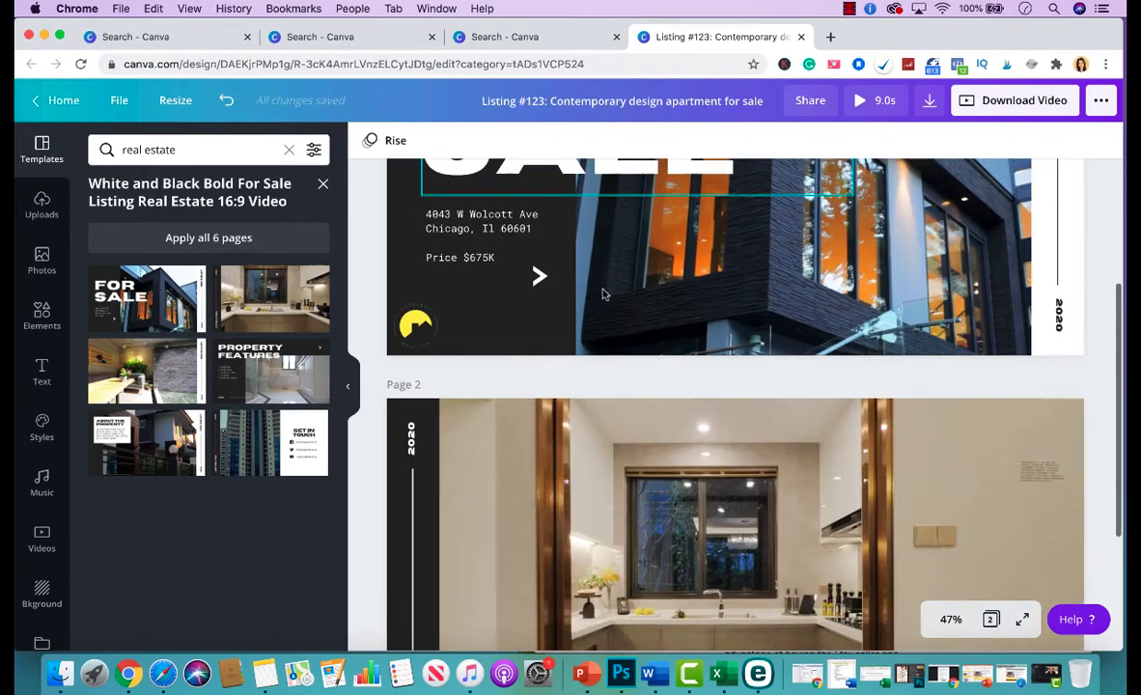
scroll(664, 386, "up", 3)
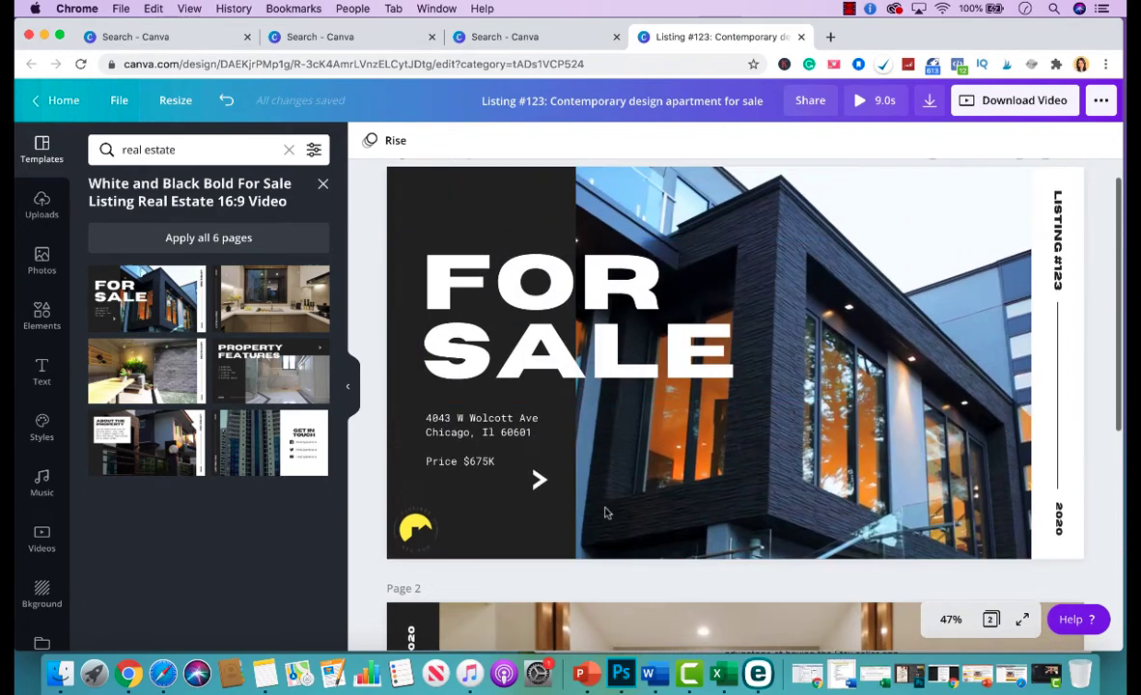
scroll(604, 508, "down", 3)
scroll(661, 519, "down", 2)
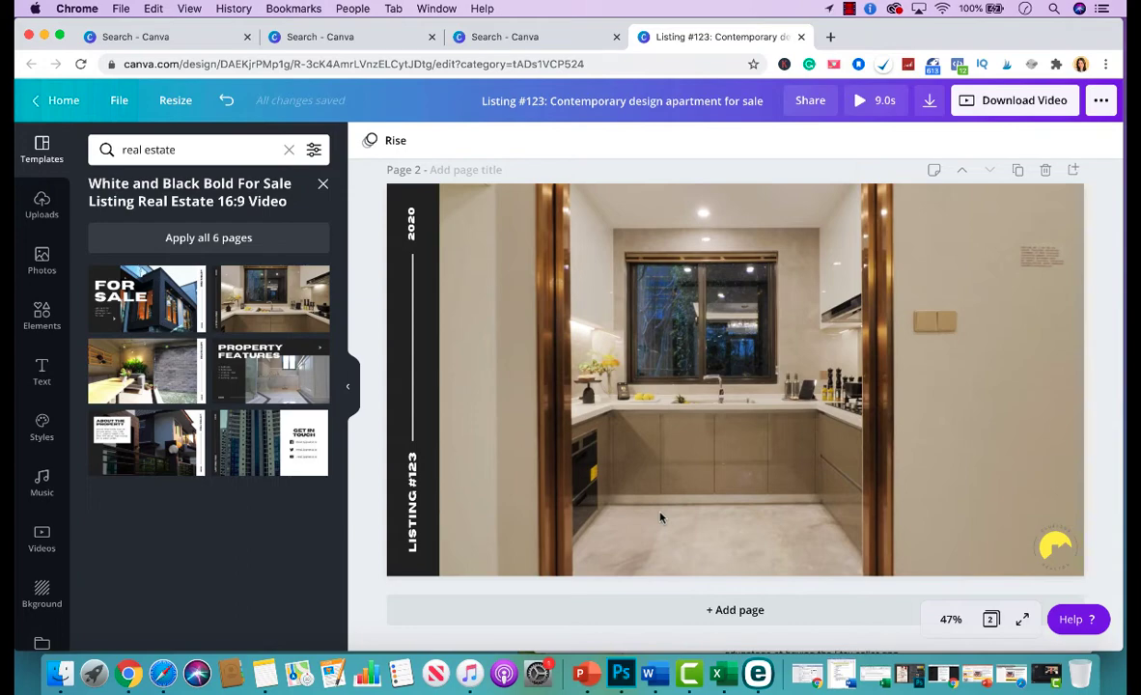
scroll(660, 519, "up", 5)
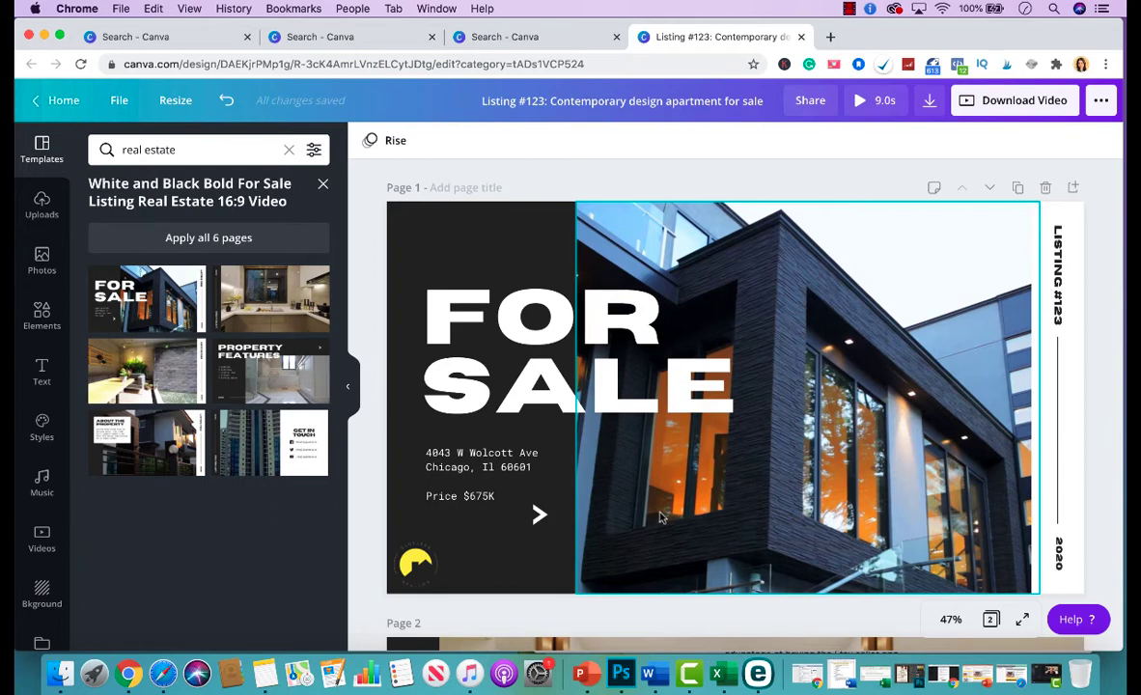
left_click(596, 164)
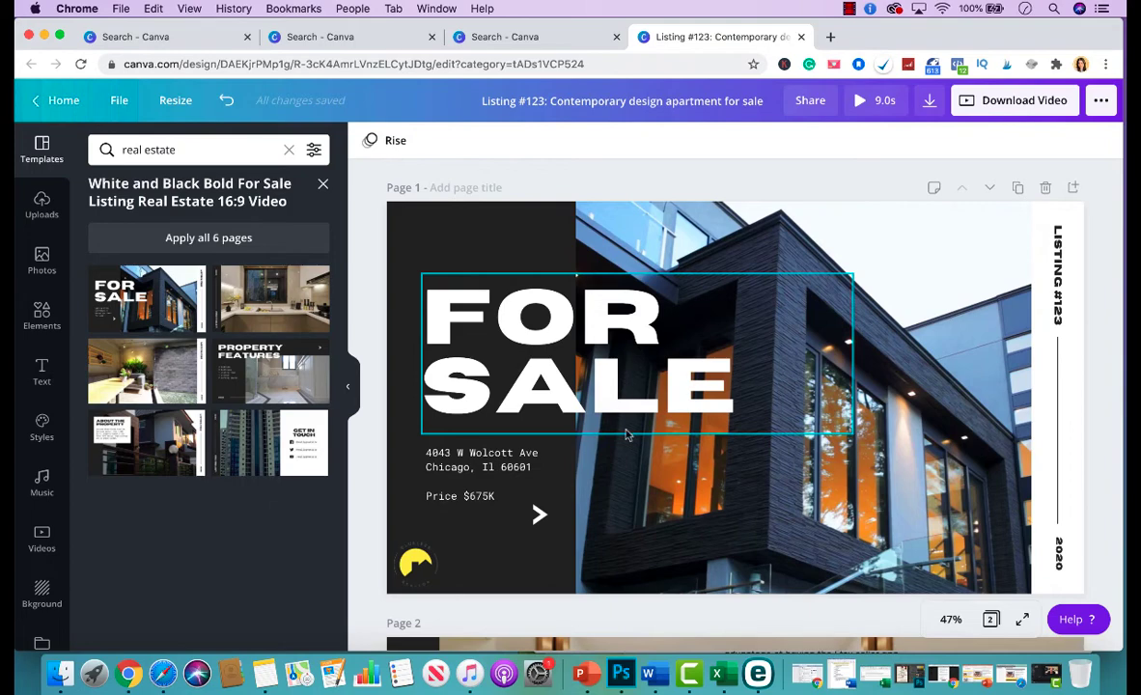
scroll(553, 480, "down", 5)
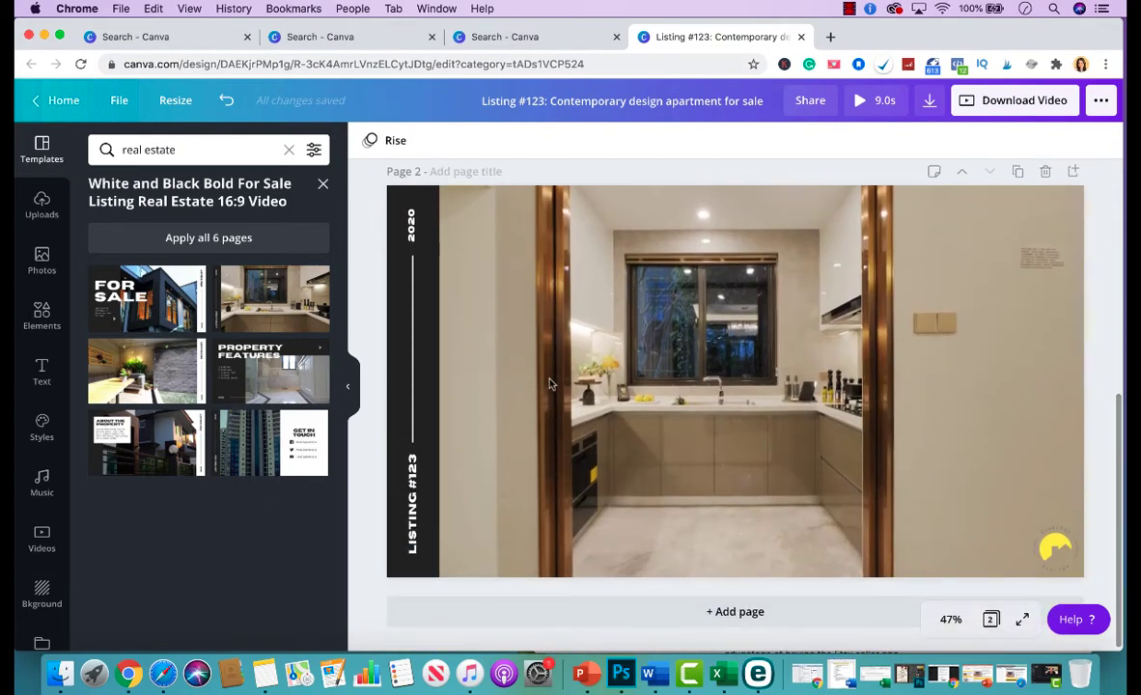
scroll(662, 313, "up", 5)
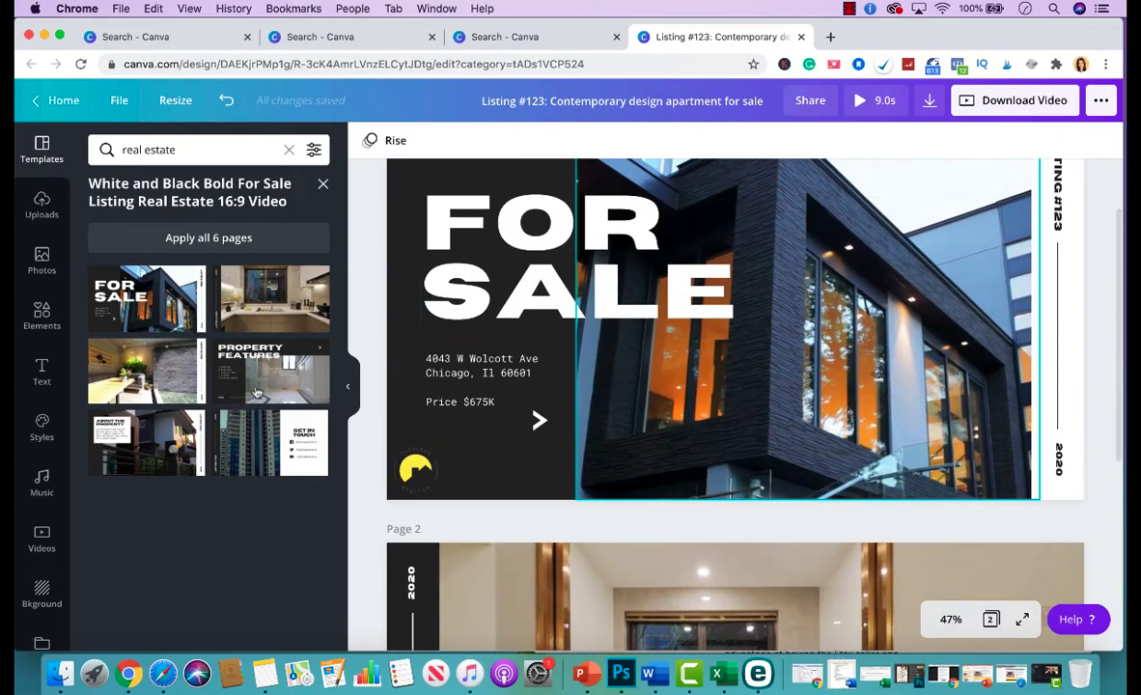
scroll(652, 495, "down", 2)
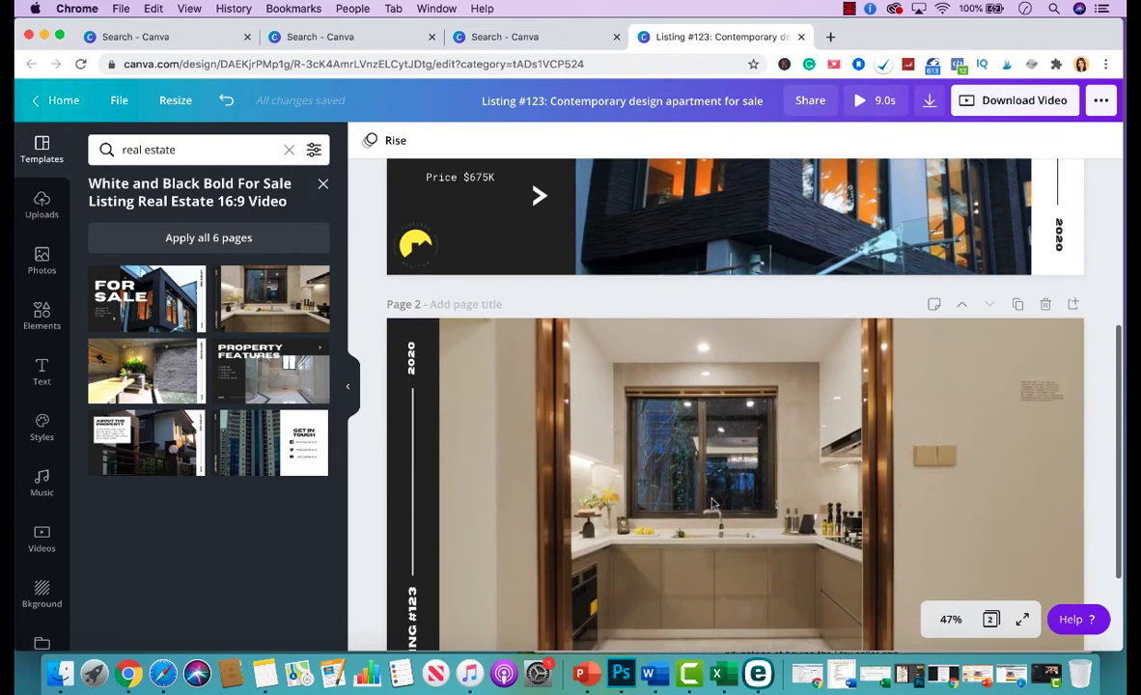
scroll(666, 521, "up", 3)
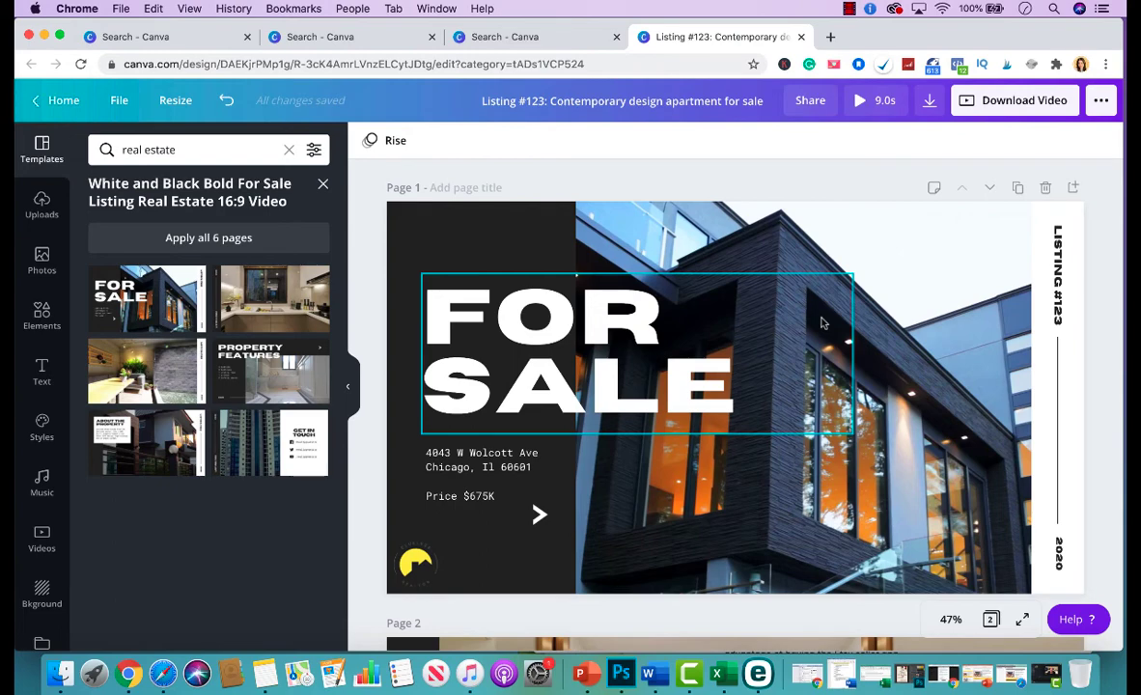
Preview the 9-second video, then download all pages as an MP4.
left_click(891, 106)
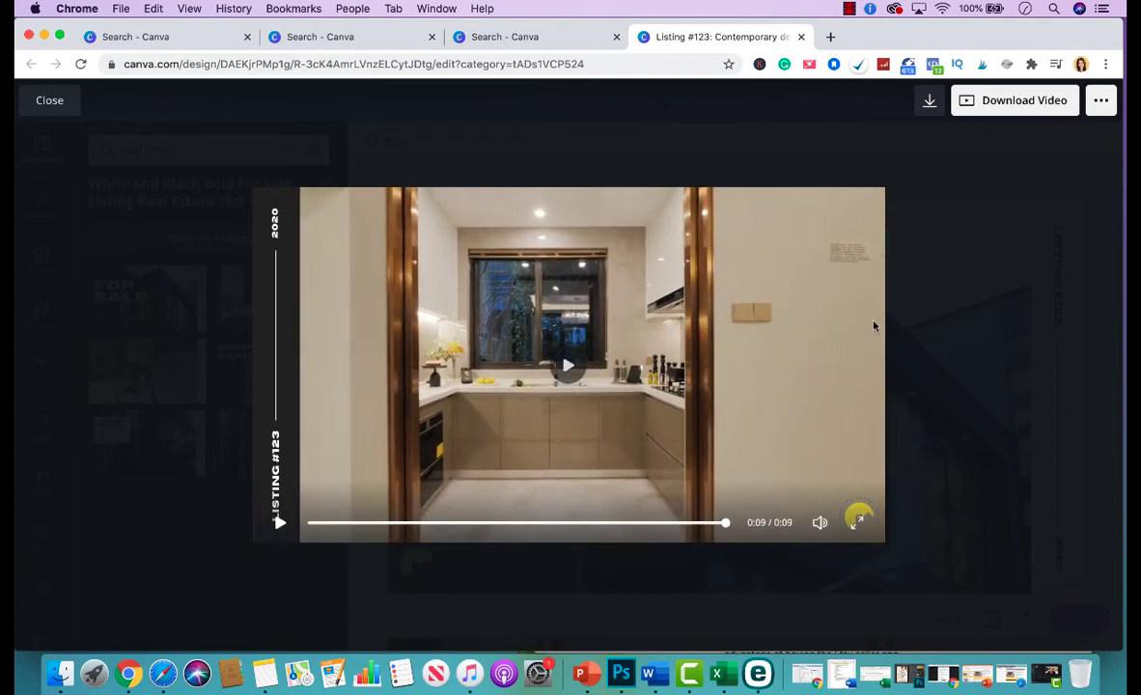
left_click(990, 373)
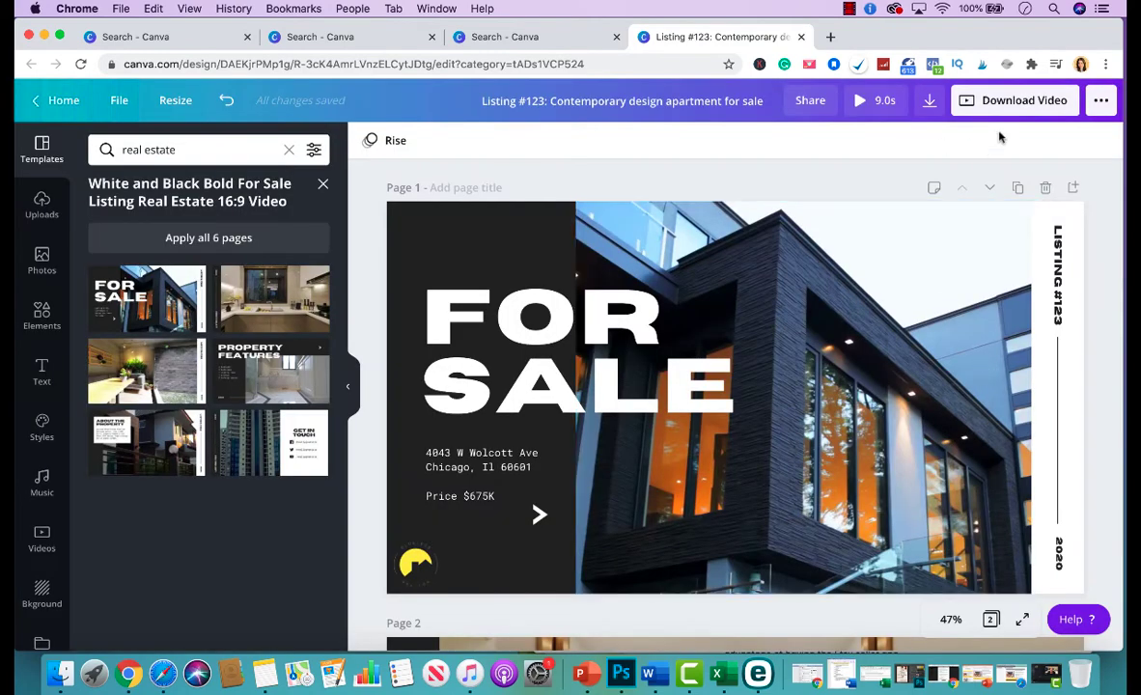
left_click(1031, 104)
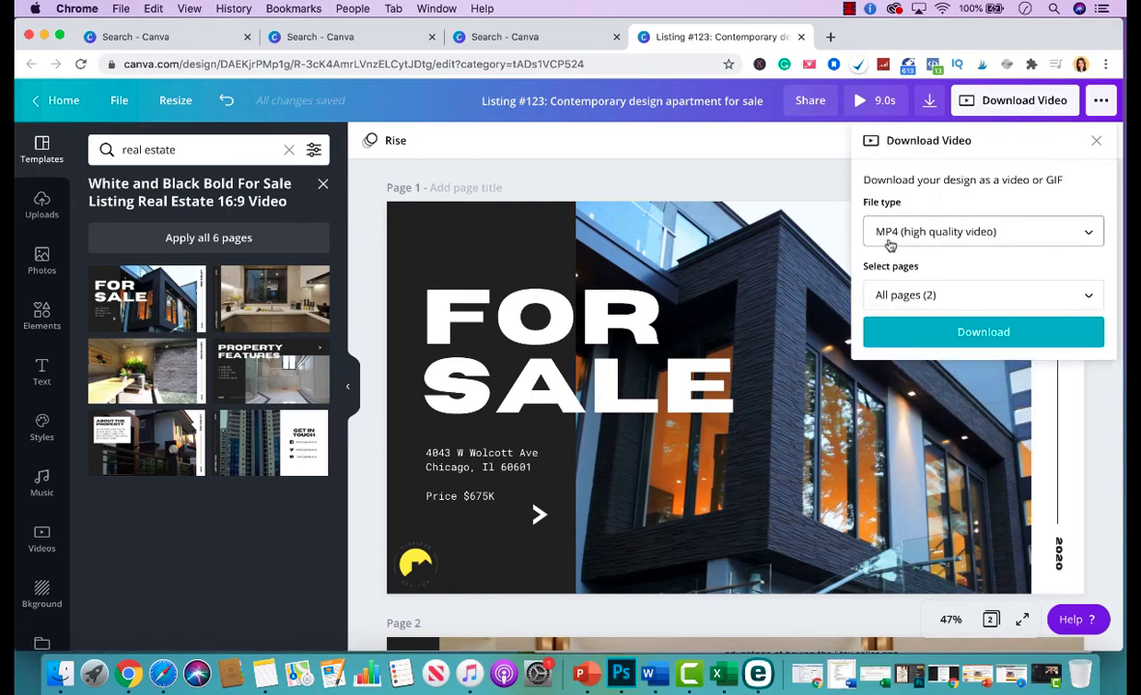
left_click(922, 337)
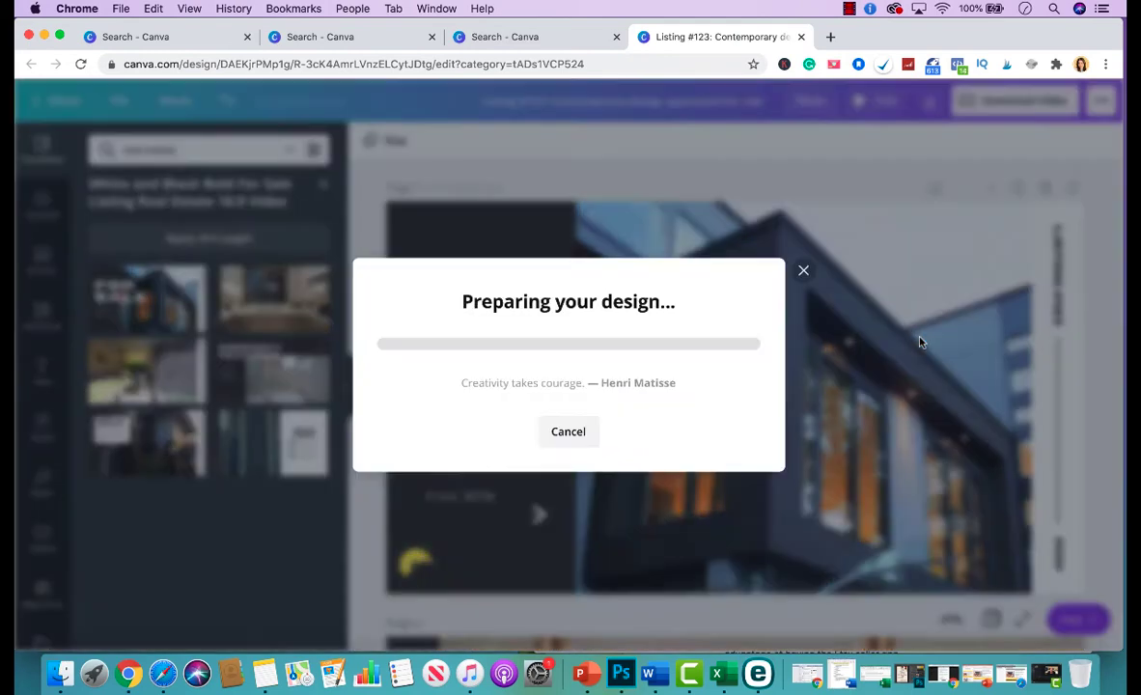